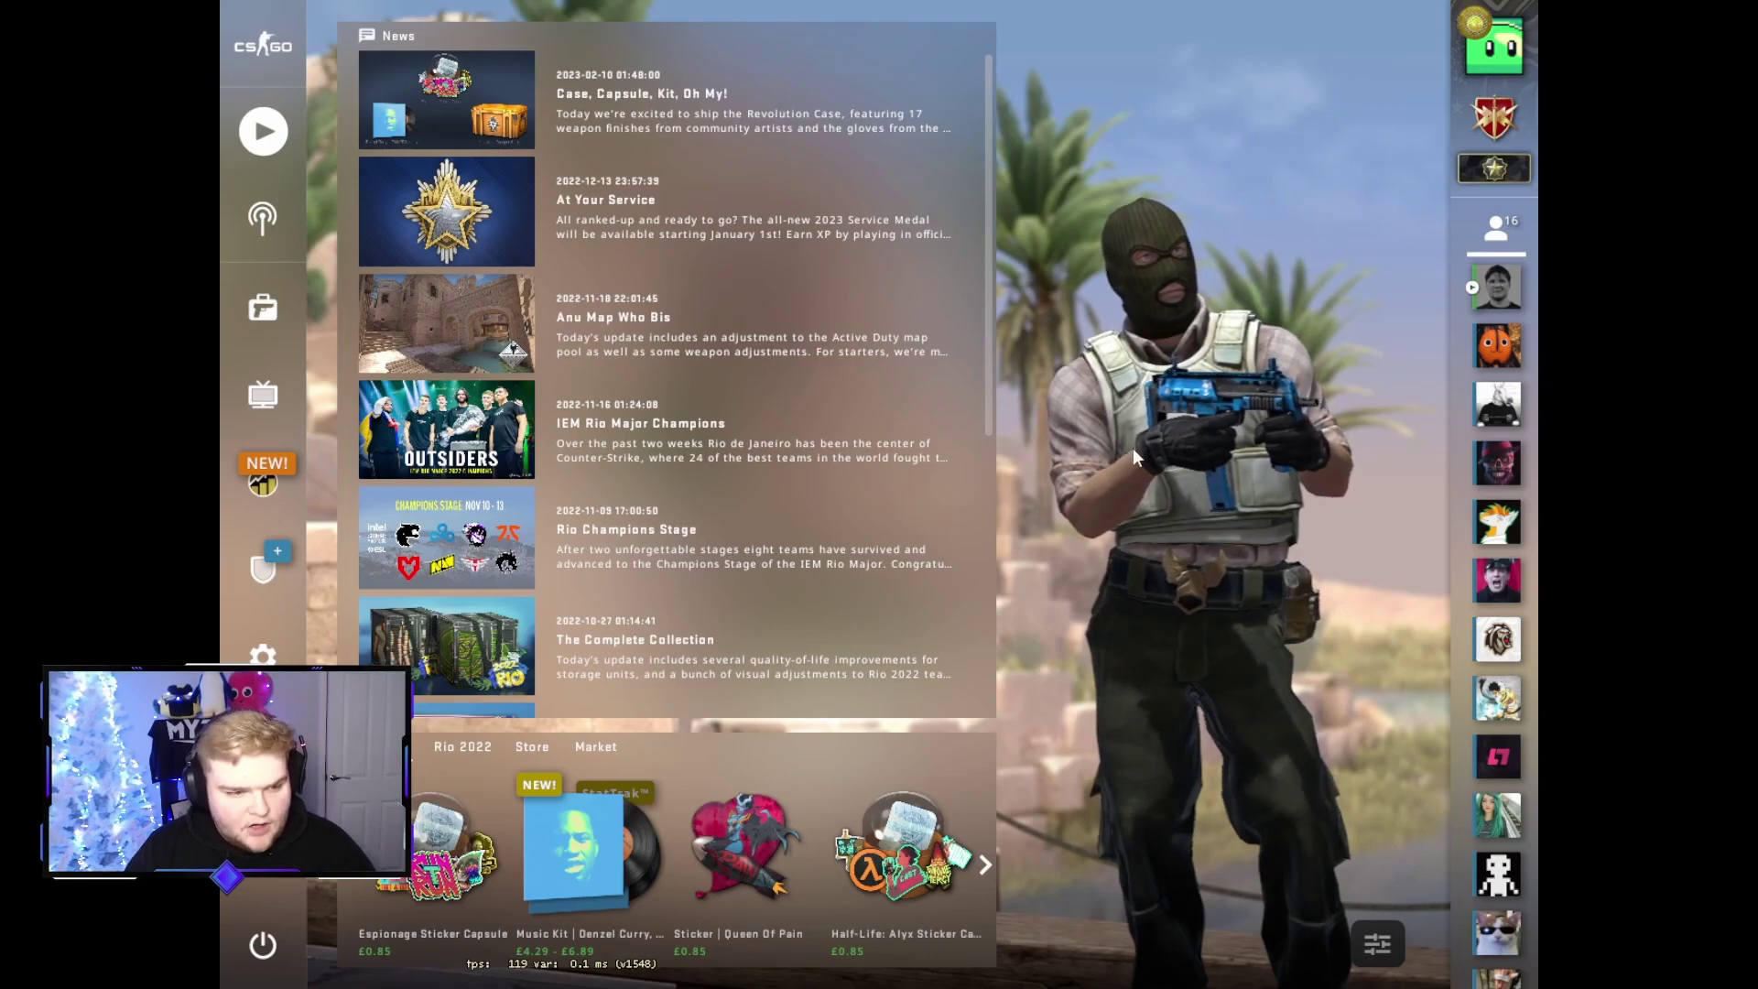
# - Review the Video settings' Resolution list, currently Normal 4:3 at 1280x960 fullscreen, without changing it
pyautogui.click(282, 661)
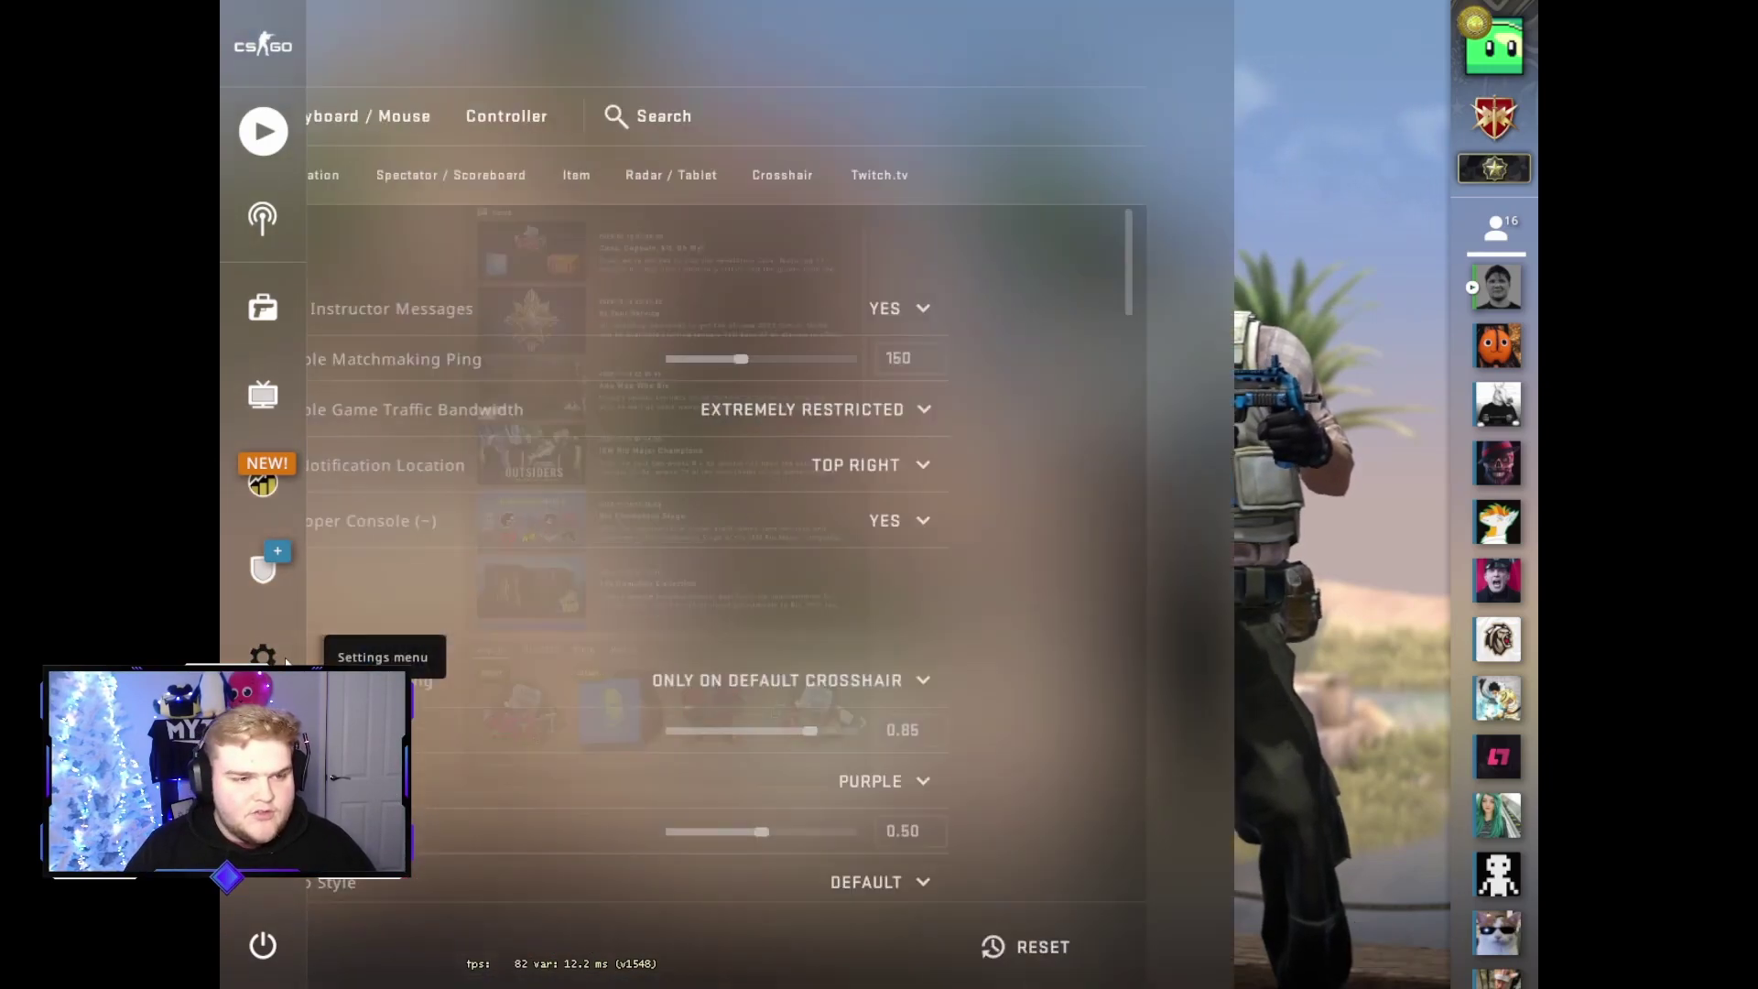
pyautogui.click(367, 118)
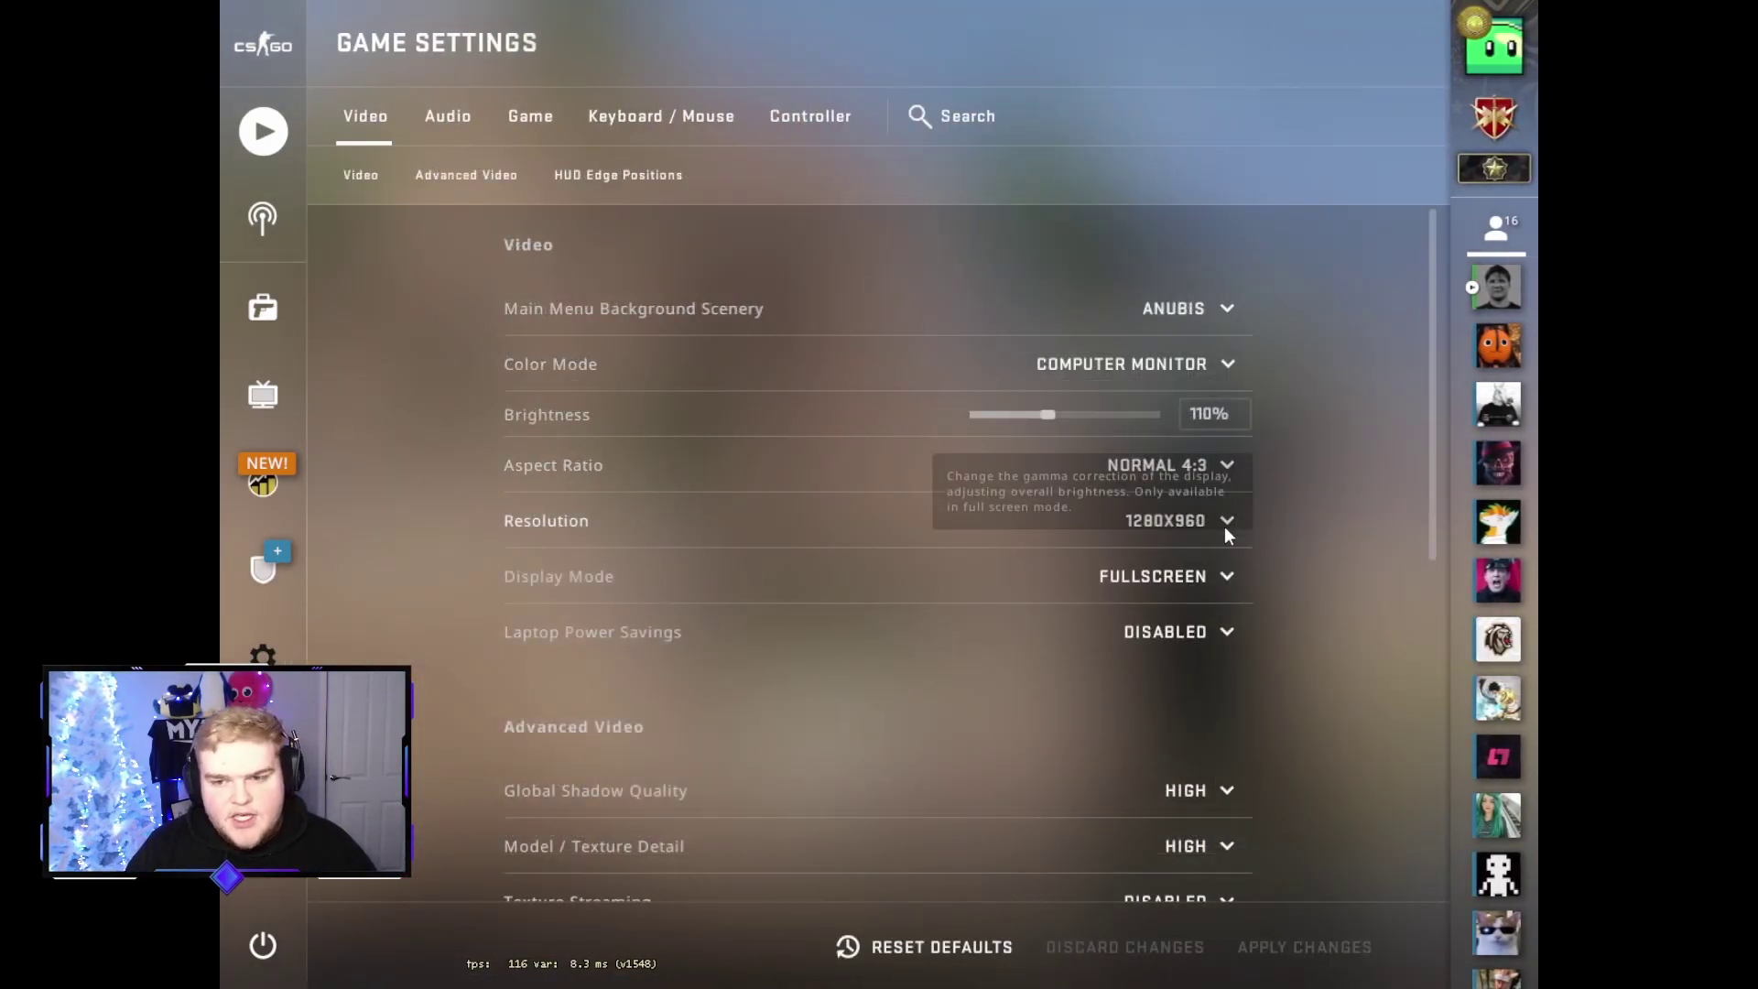
pyautogui.click(1225, 525)
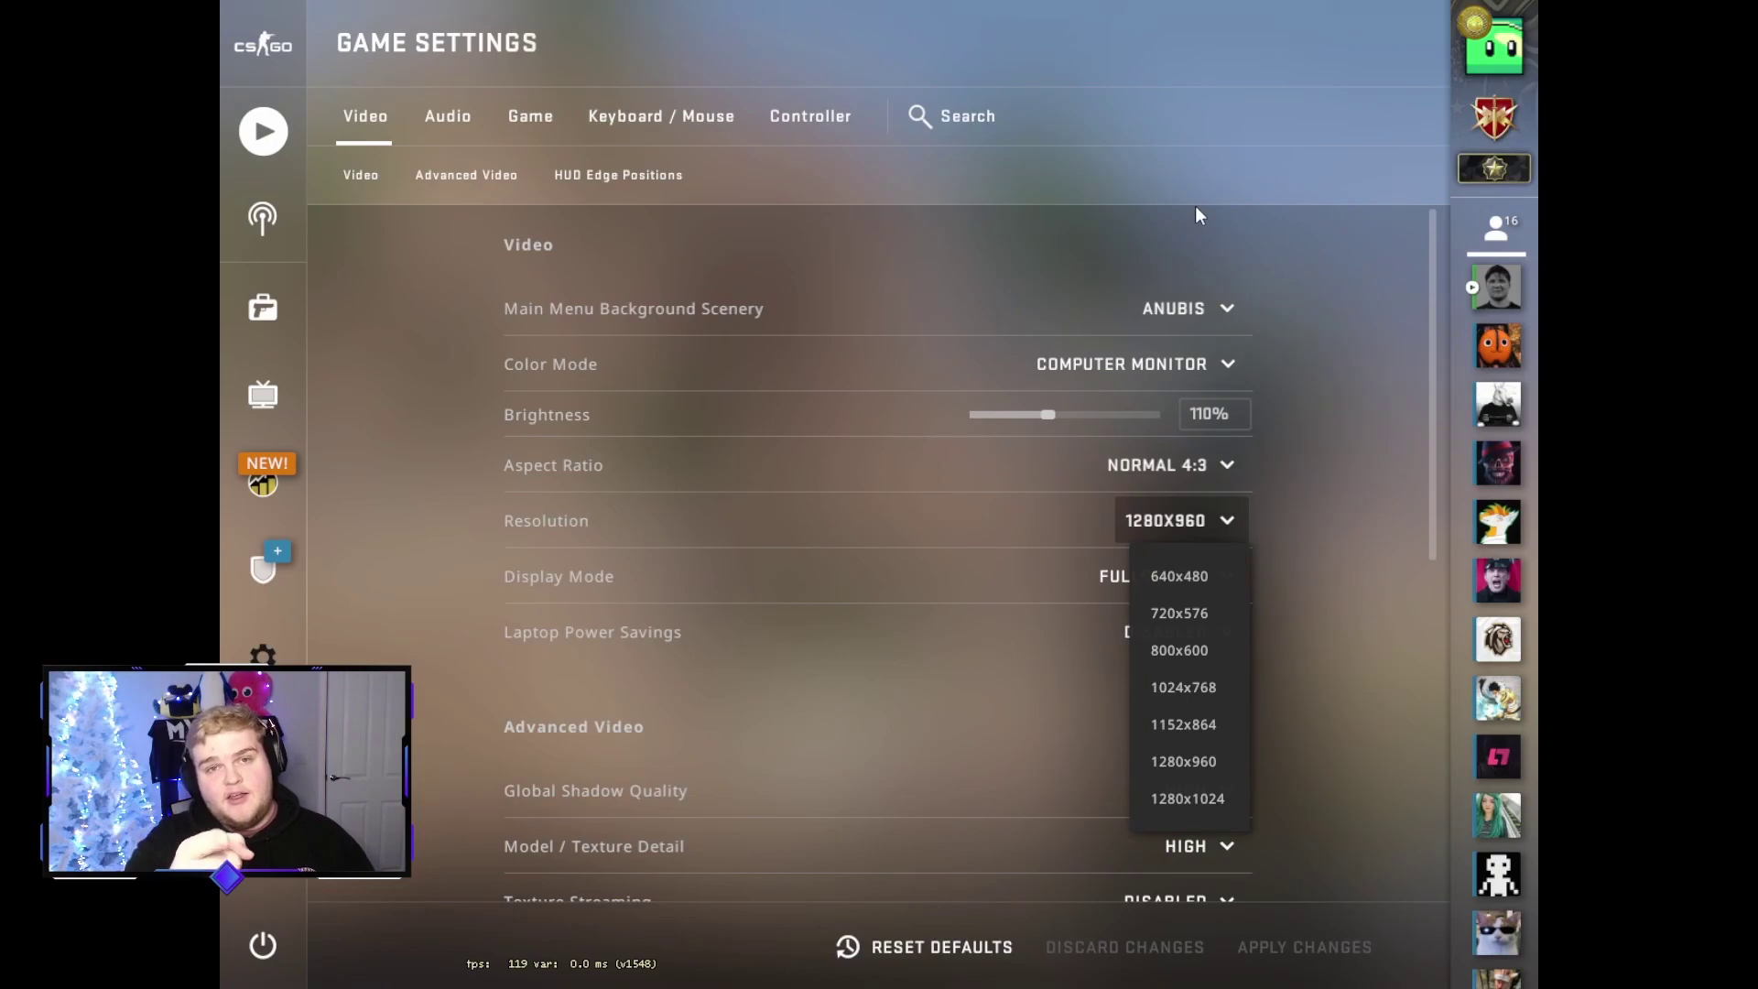
pyautogui.click(1336, 543)
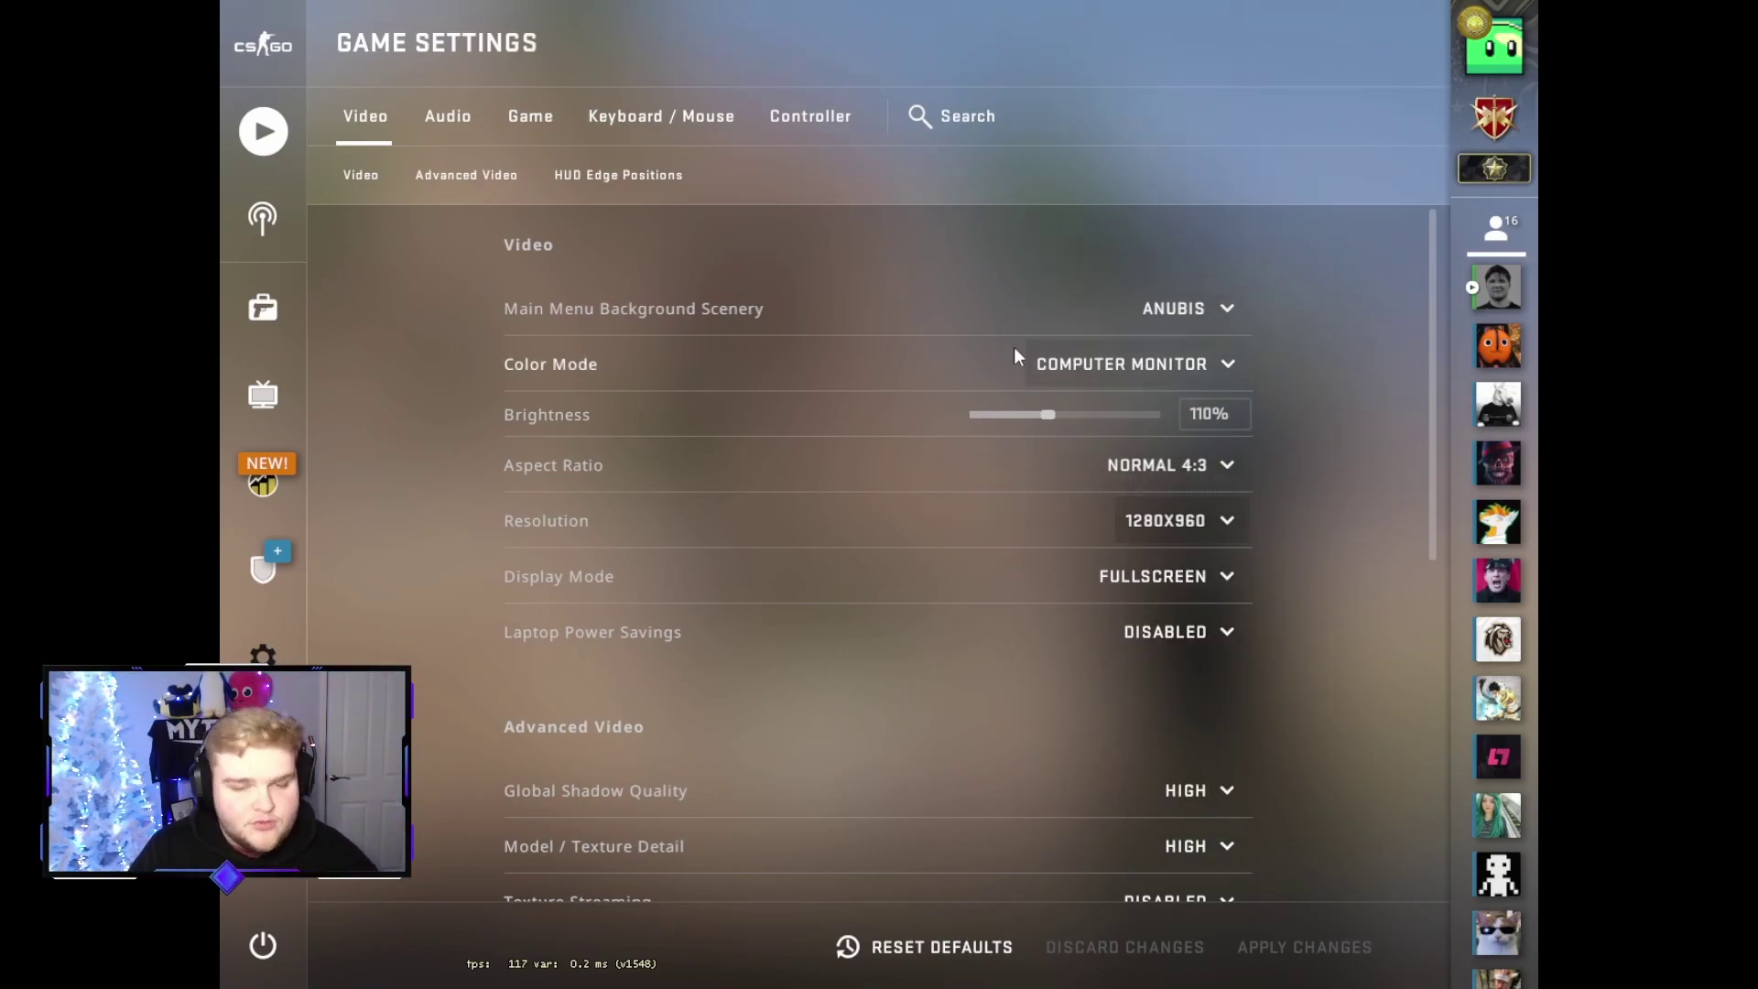
# - Switch from CS:GO to the desktop and start NVIDIA Control Panel from the desktop's full context menu
pyautogui.press('Escape')
pyautogui.hotkey('alt', 'Tab')
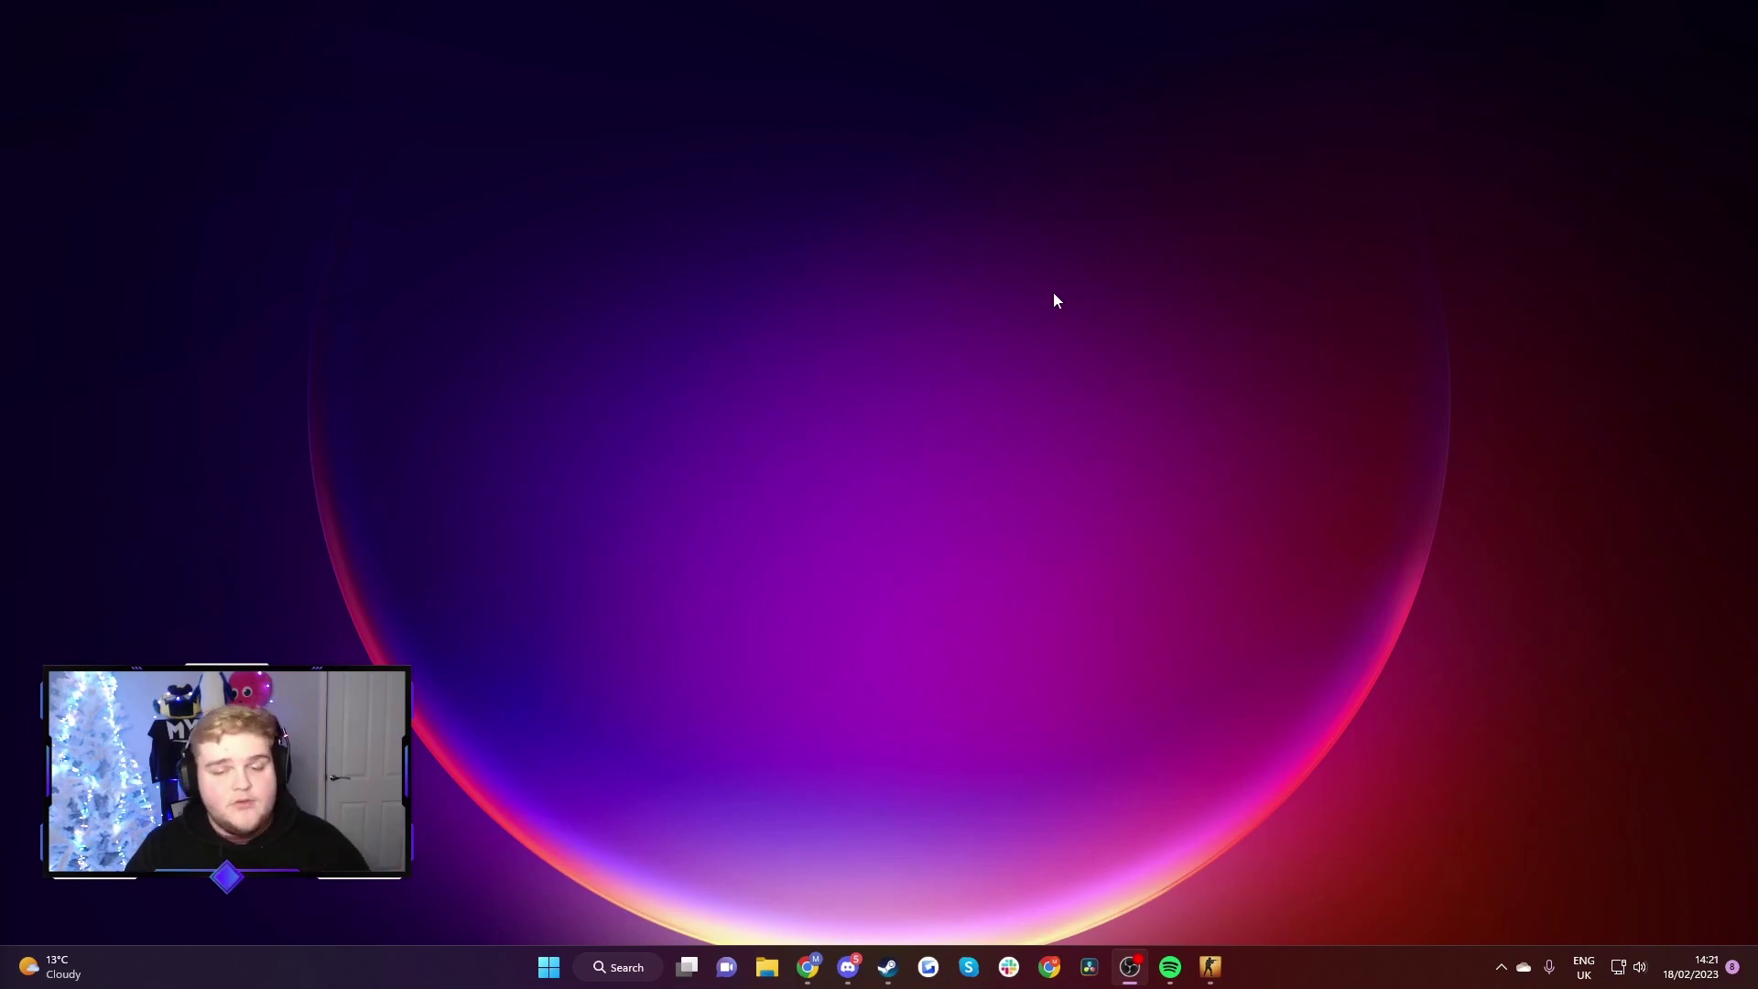
pyautogui.rightClick(1013, 336)
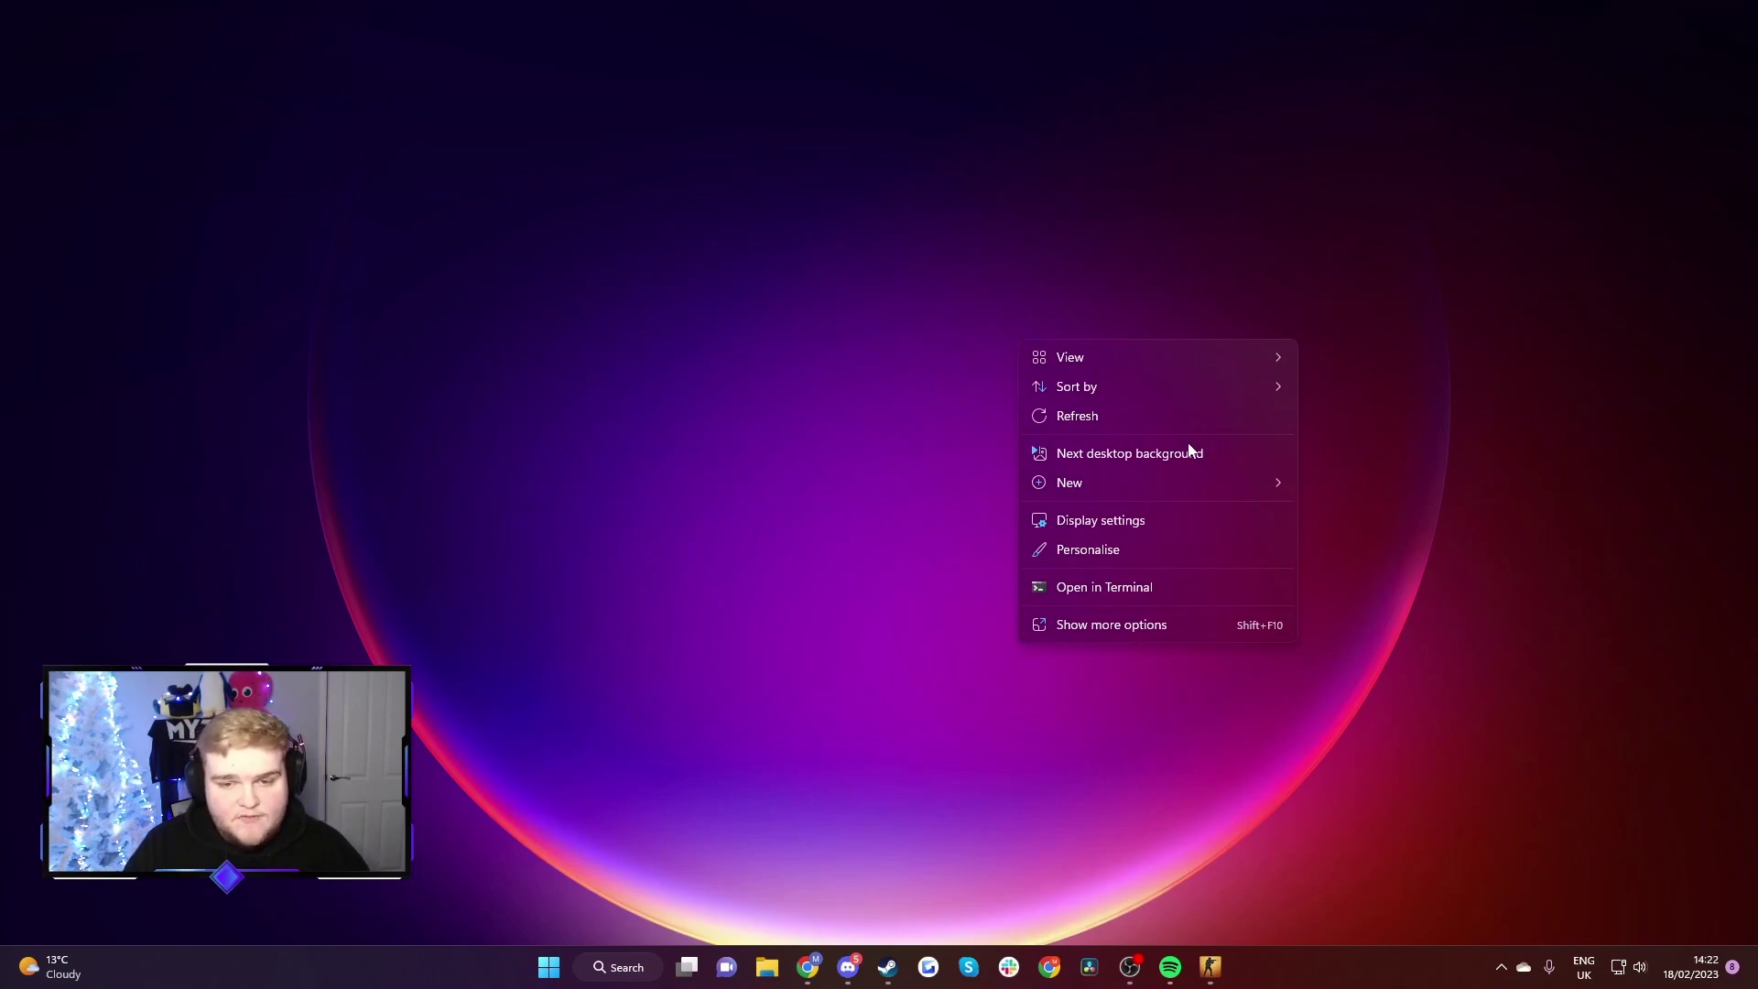
pyautogui.click(1113, 627)
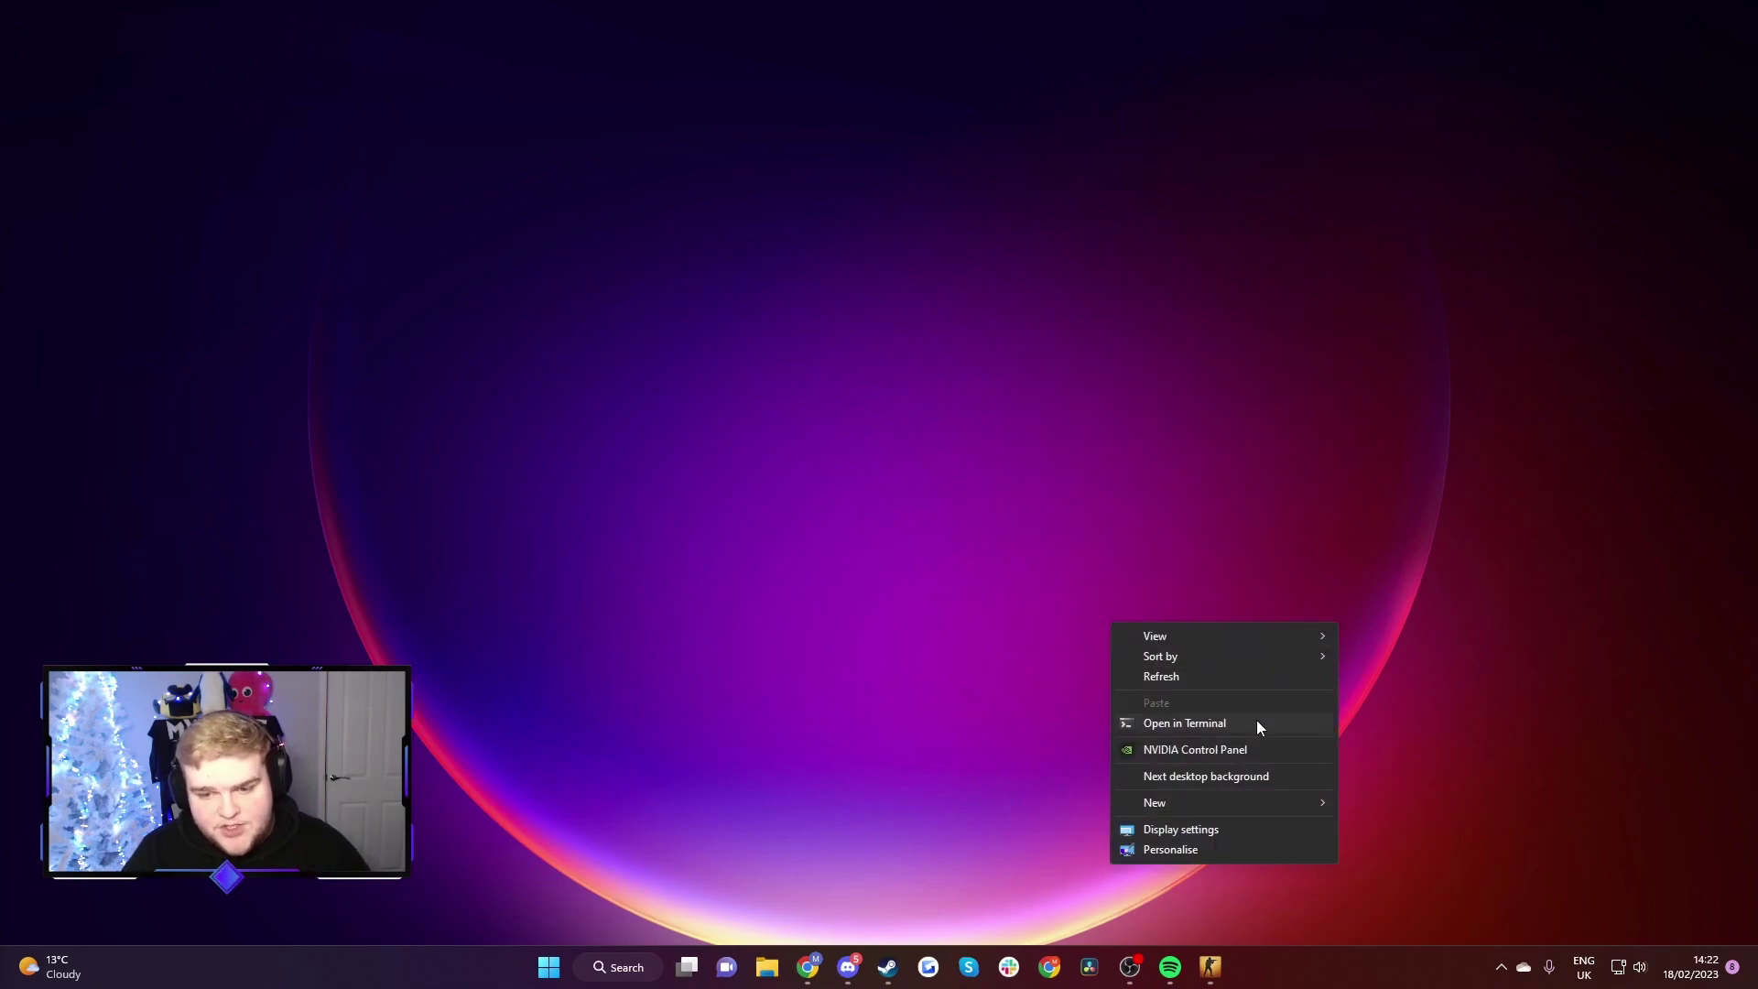
pyautogui.click(1220, 752)
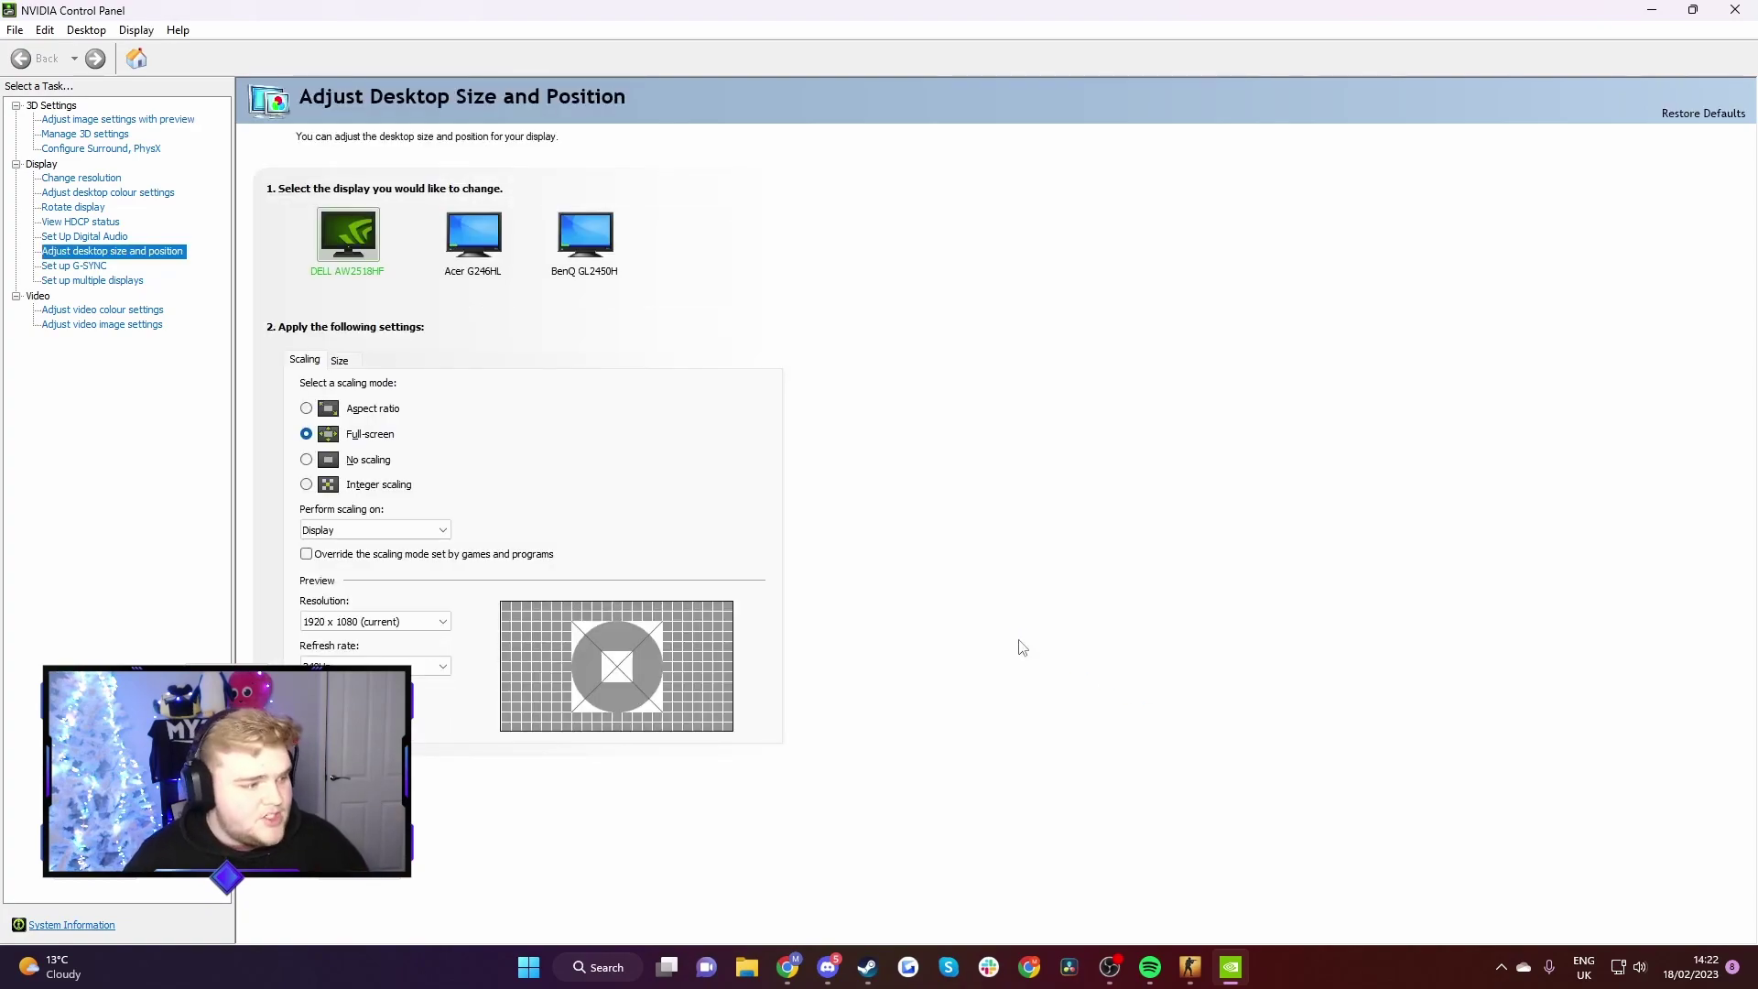
# - Show Change Resolution for the DELL display and keep its refresh rate at 240Hz
pyautogui.click(103, 181)
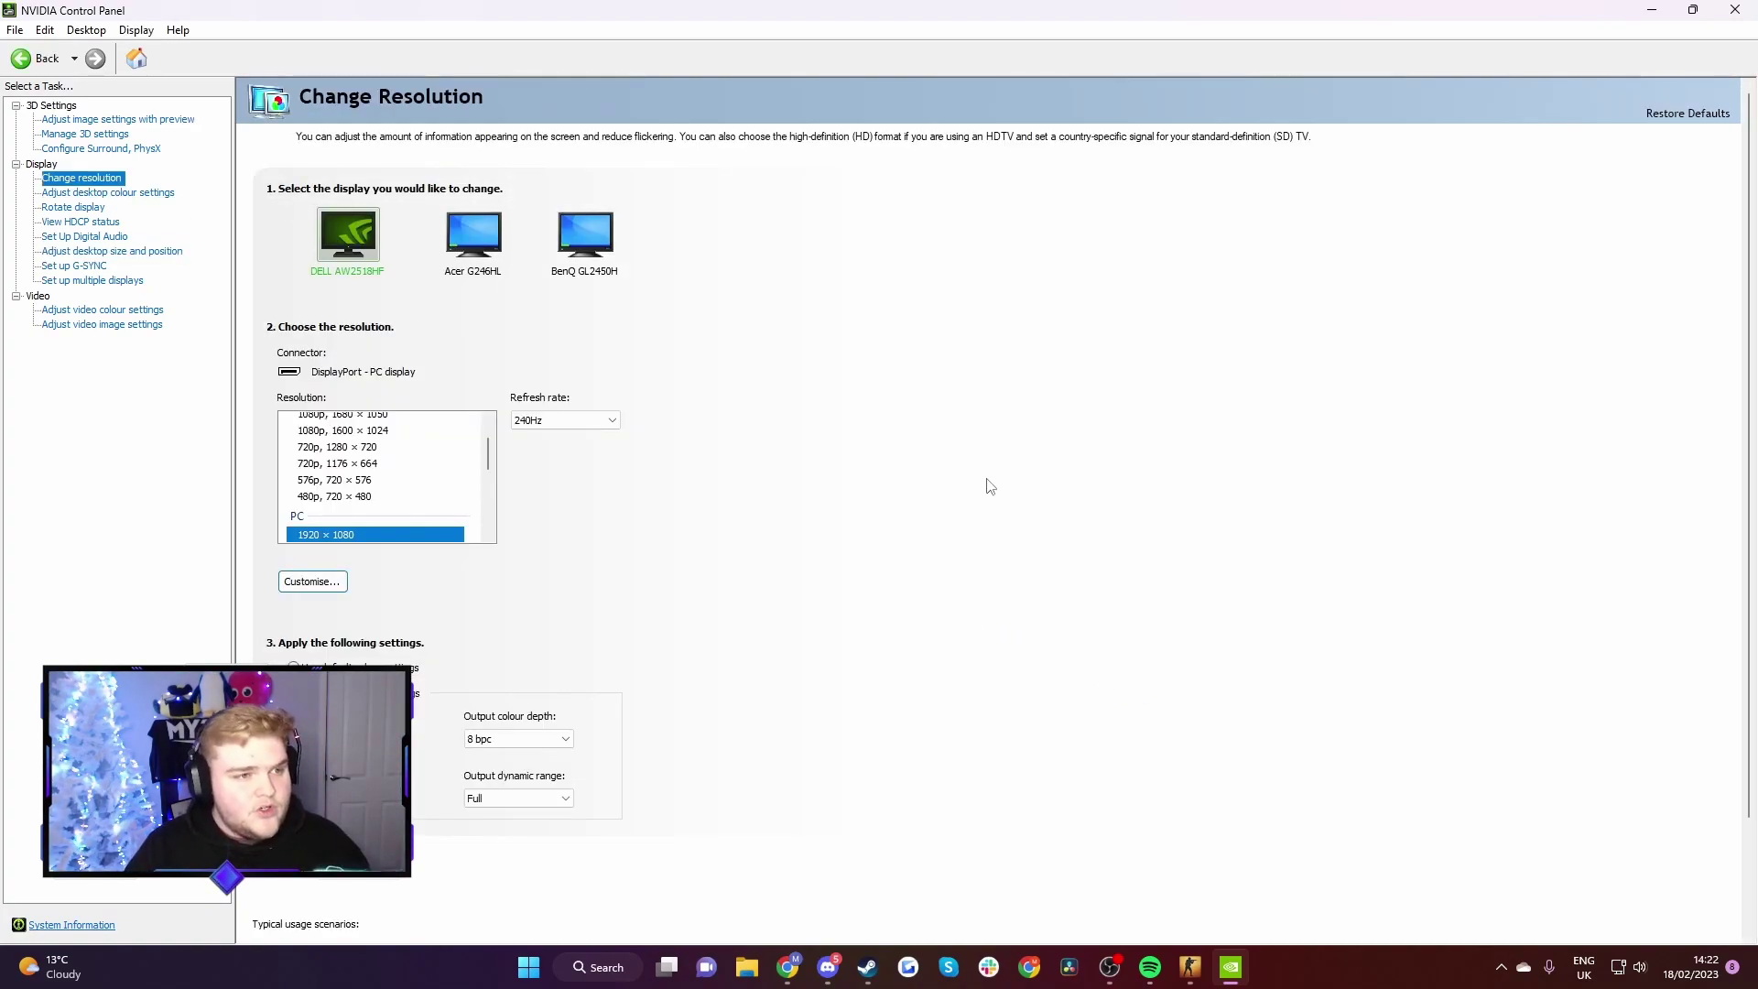
pyautogui.click(16, 165)
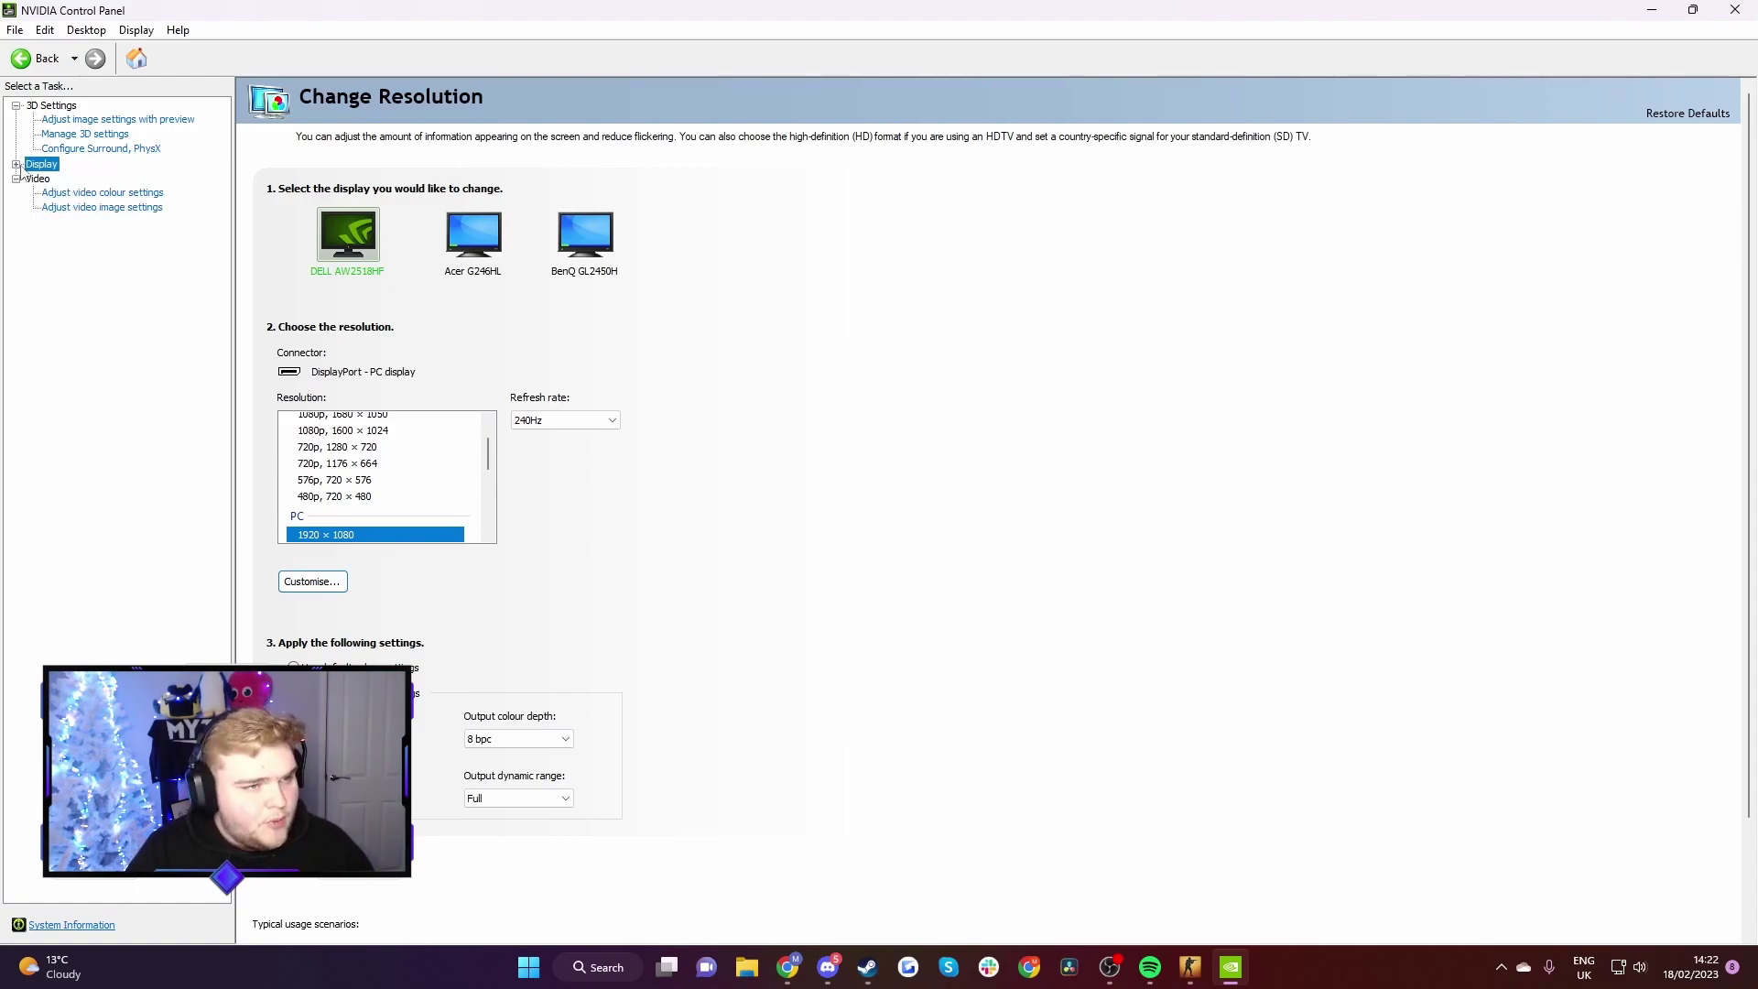
pyautogui.click(17, 166)
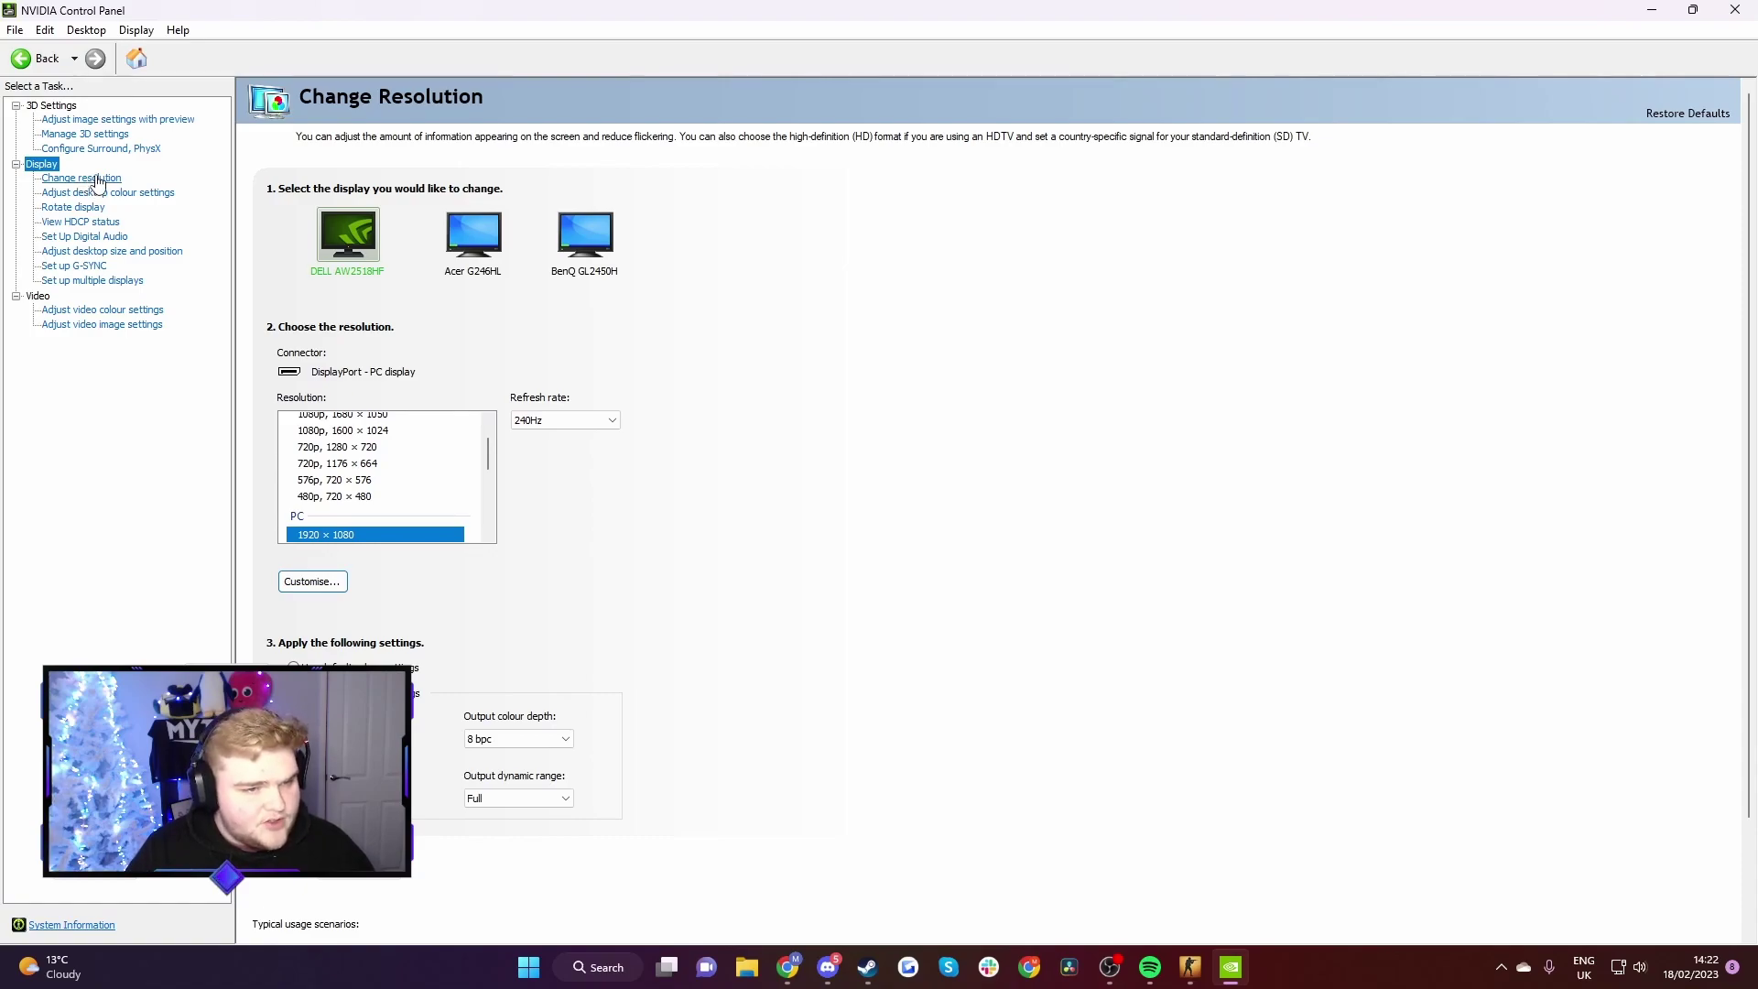
pyautogui.click(98, 182)
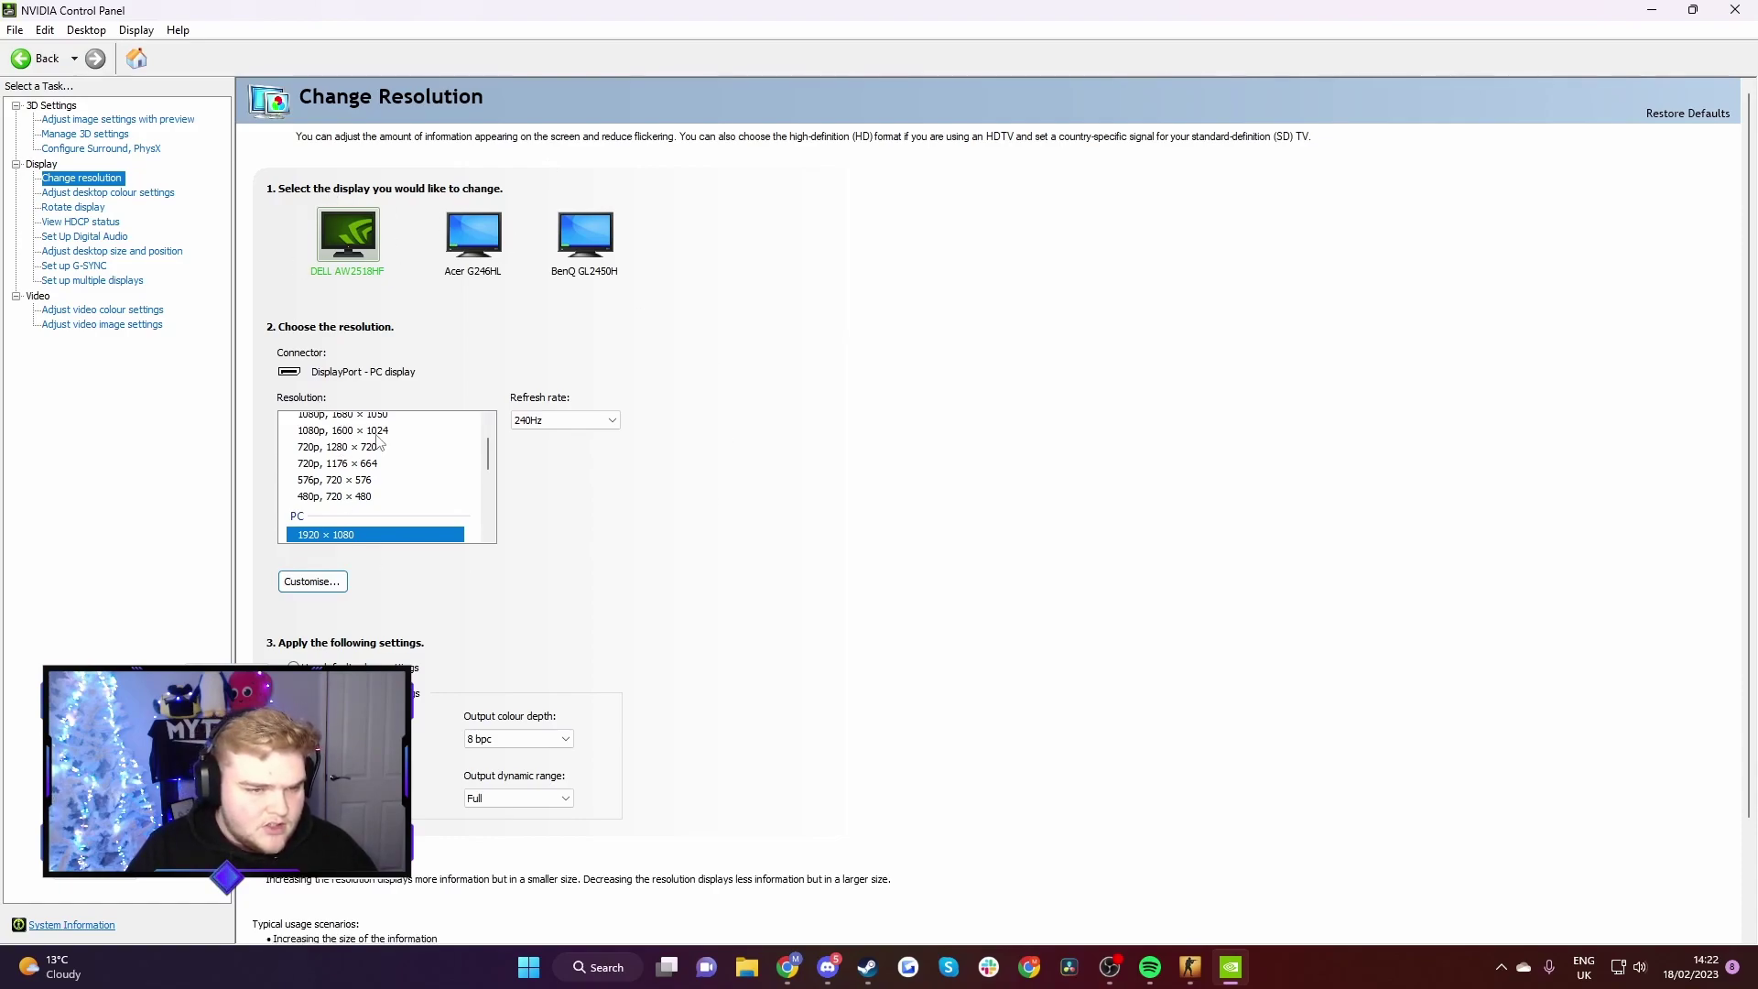
pyautogui.scroll(-2, 381, 508)
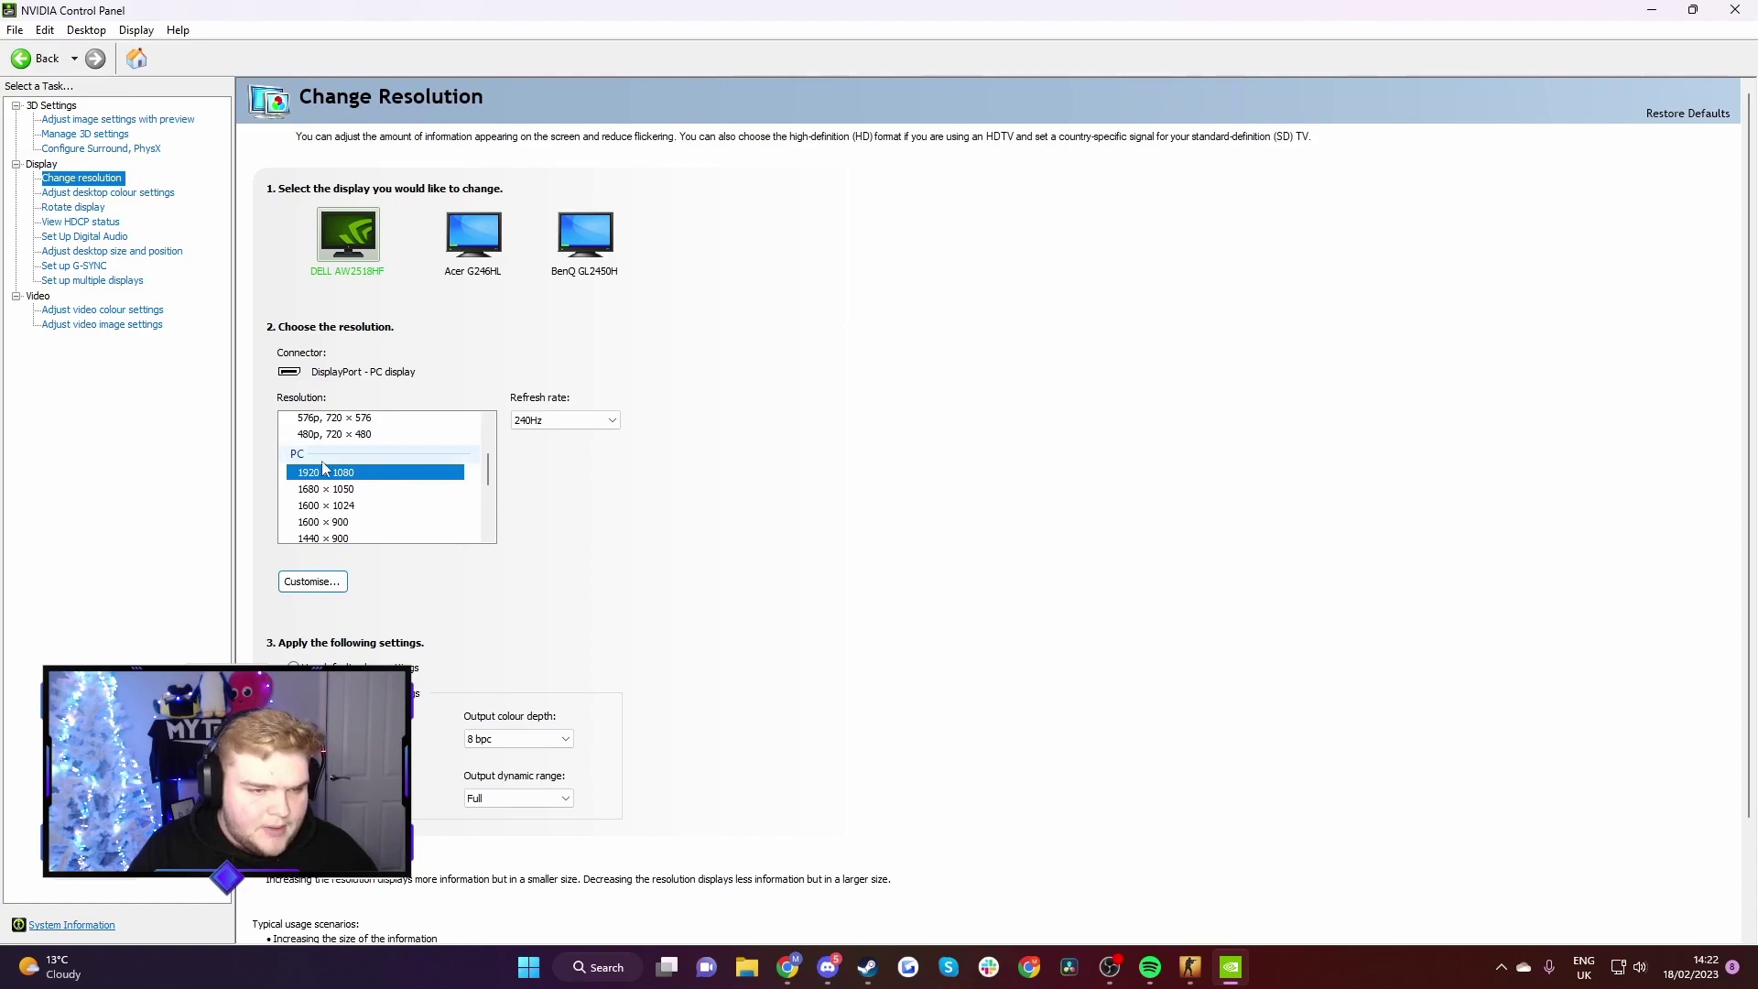
pyautogui.click(565, 422)
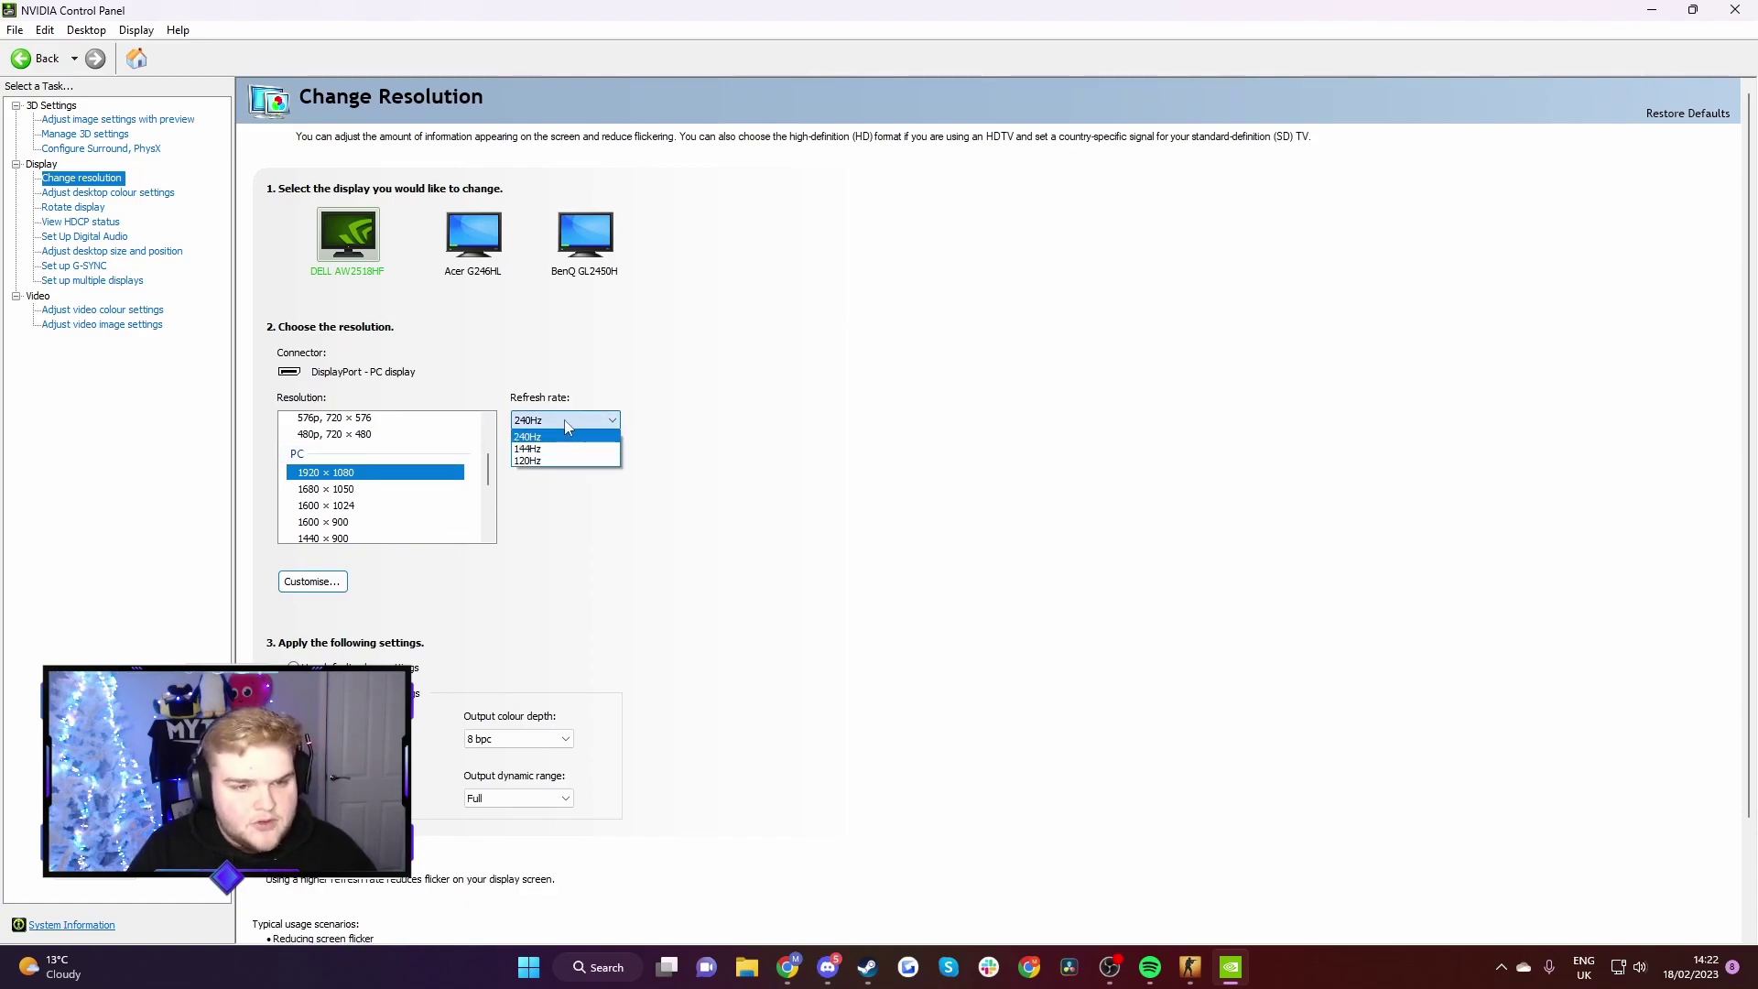
pyautogui.click(591, 437)
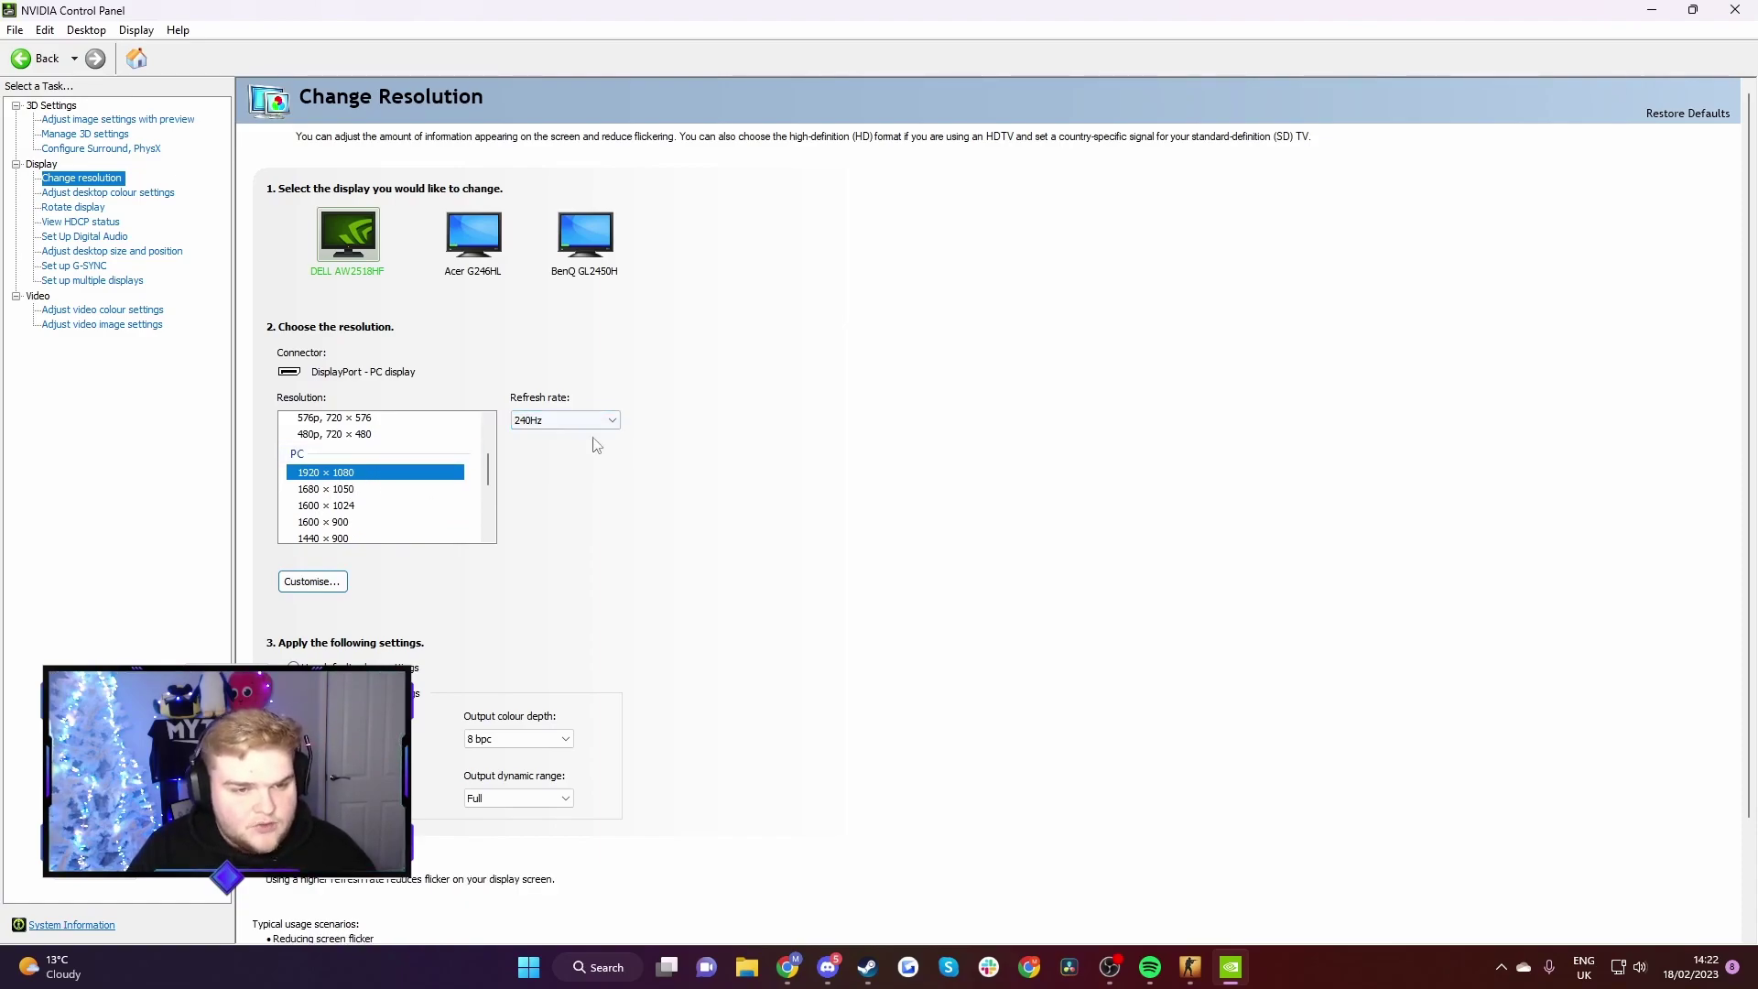
# - Define a new custom resolution of 1440 x 1080 with 32-bit colour depth and Progressive scan
pyautogui.click(338, 586)
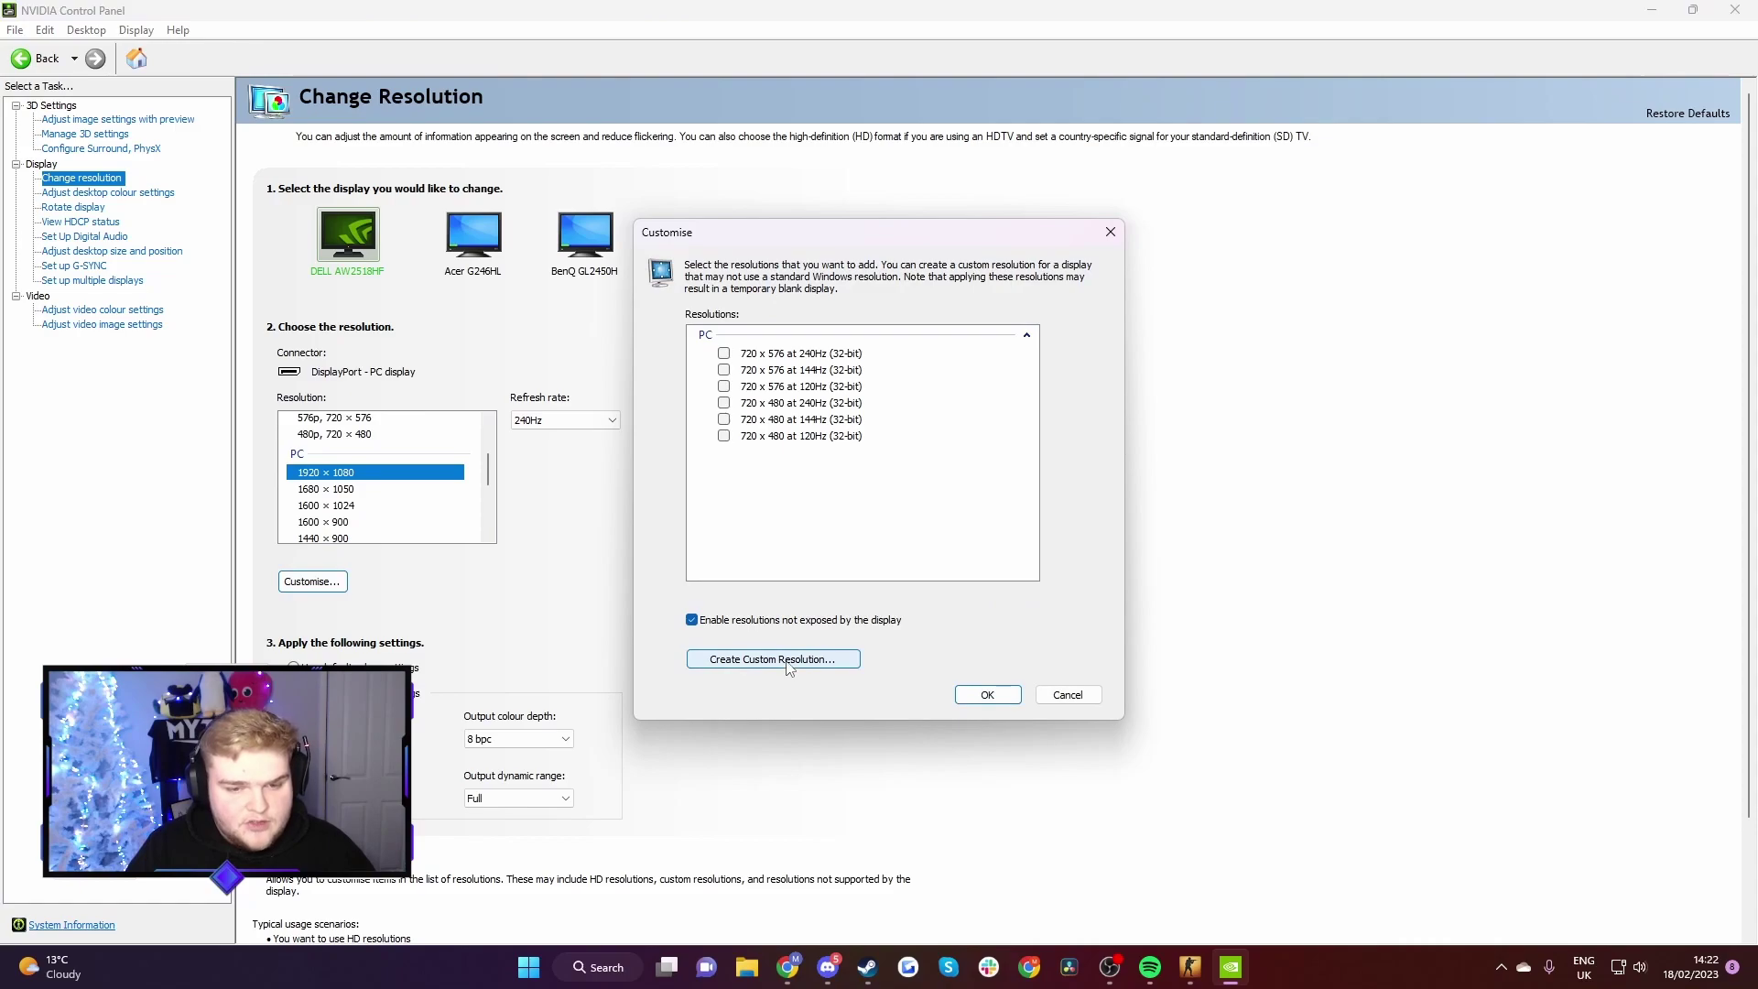
pyautogui.click(787, 661)
pyautogui.doubleClick(821, 342)
pyautogui.write('1440')
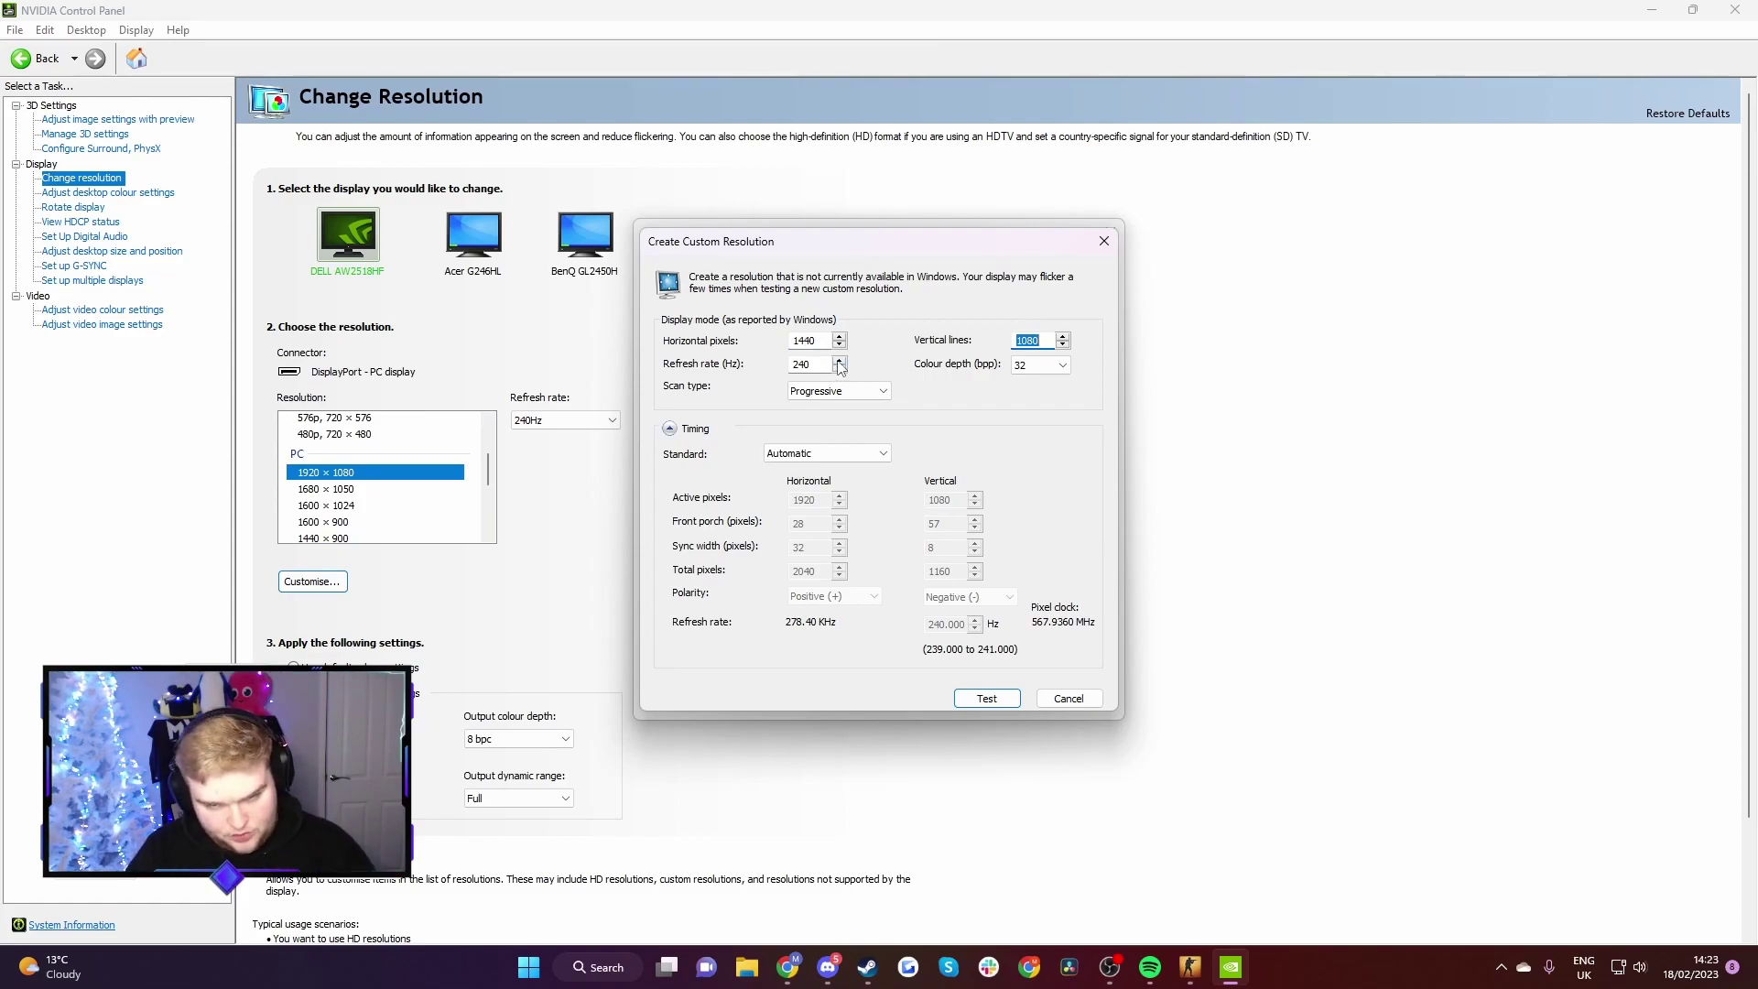
pyautogui.click(1041, 365)
pyautogui.click(1017, 397)
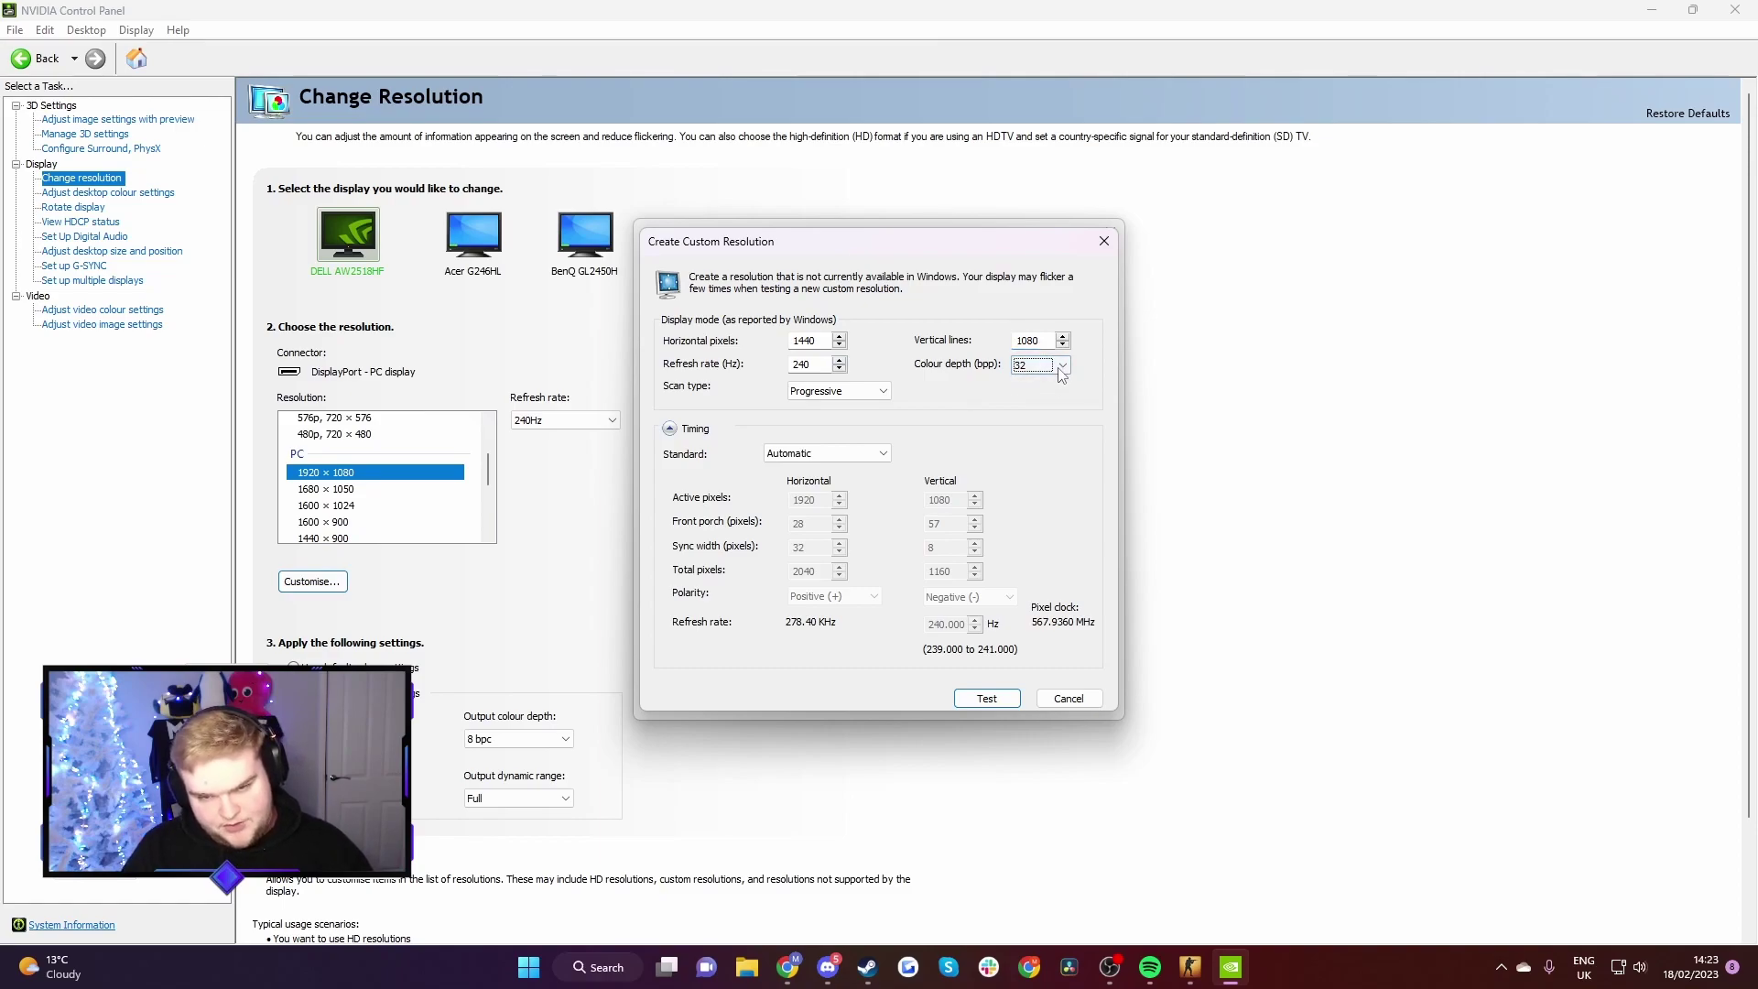
pyautogui.click(885, 391)
pyautogui.click(982, 401)
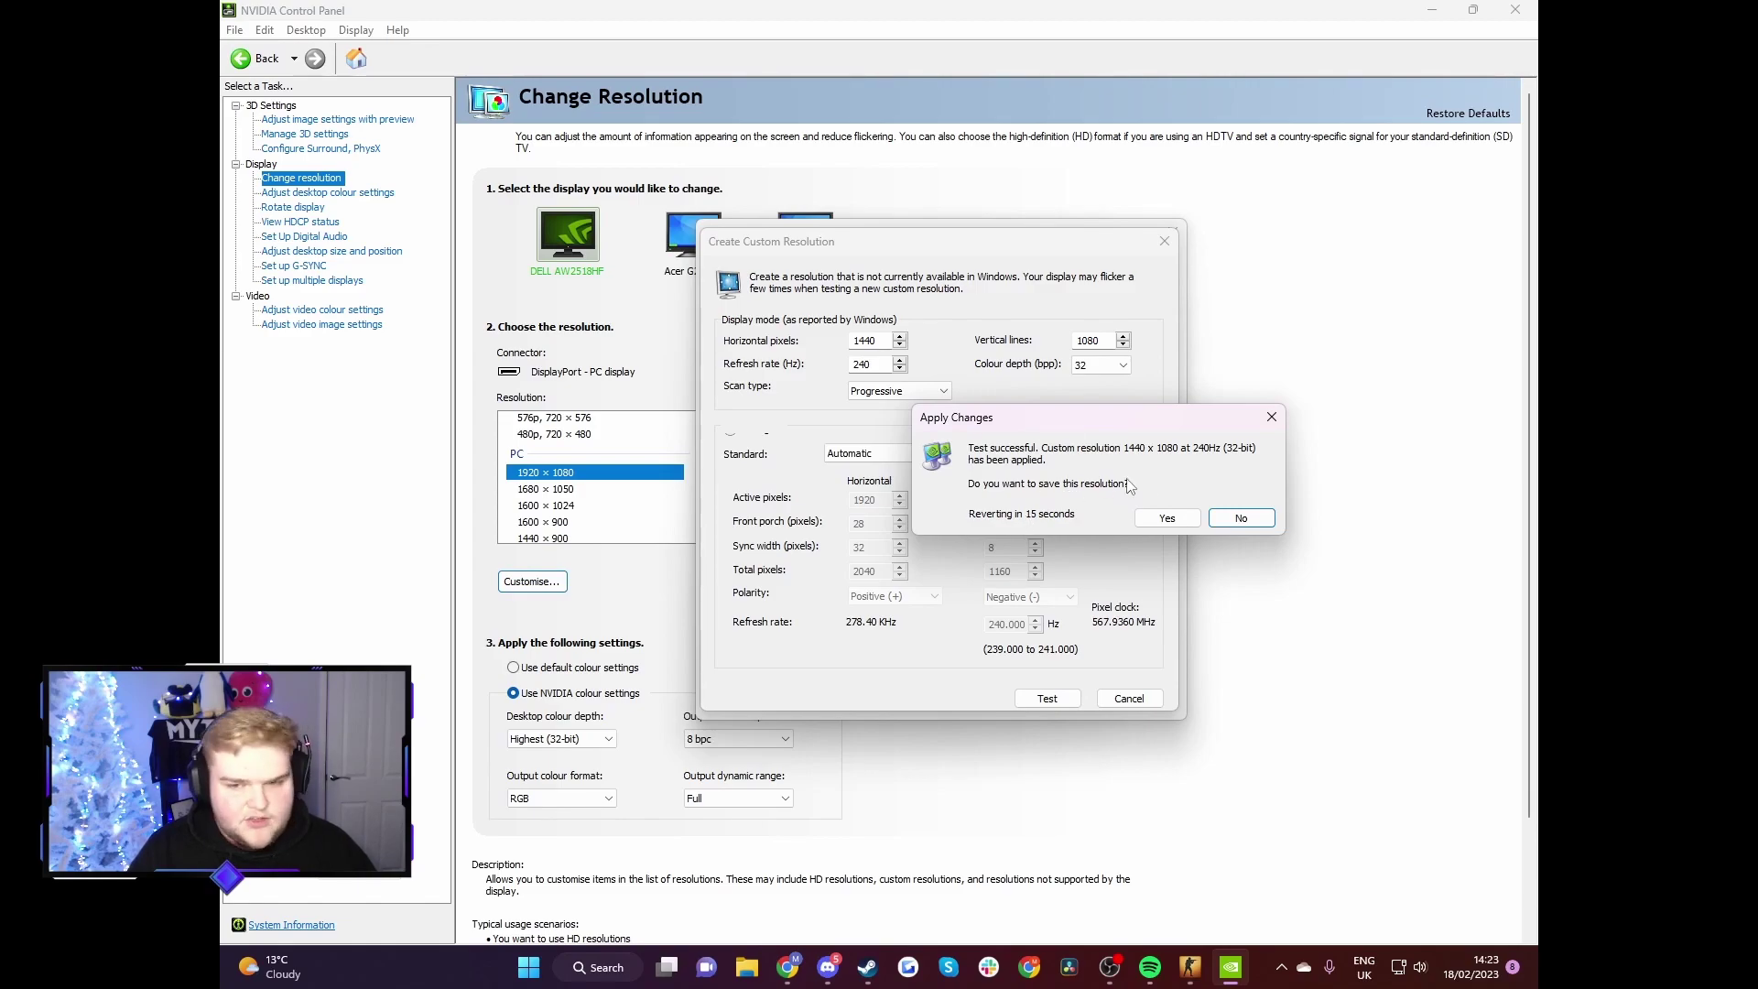
# - Save the tested 1440 x 1080 resolution and confirm the custom resolution list
pyautogui.click(1167, 517)
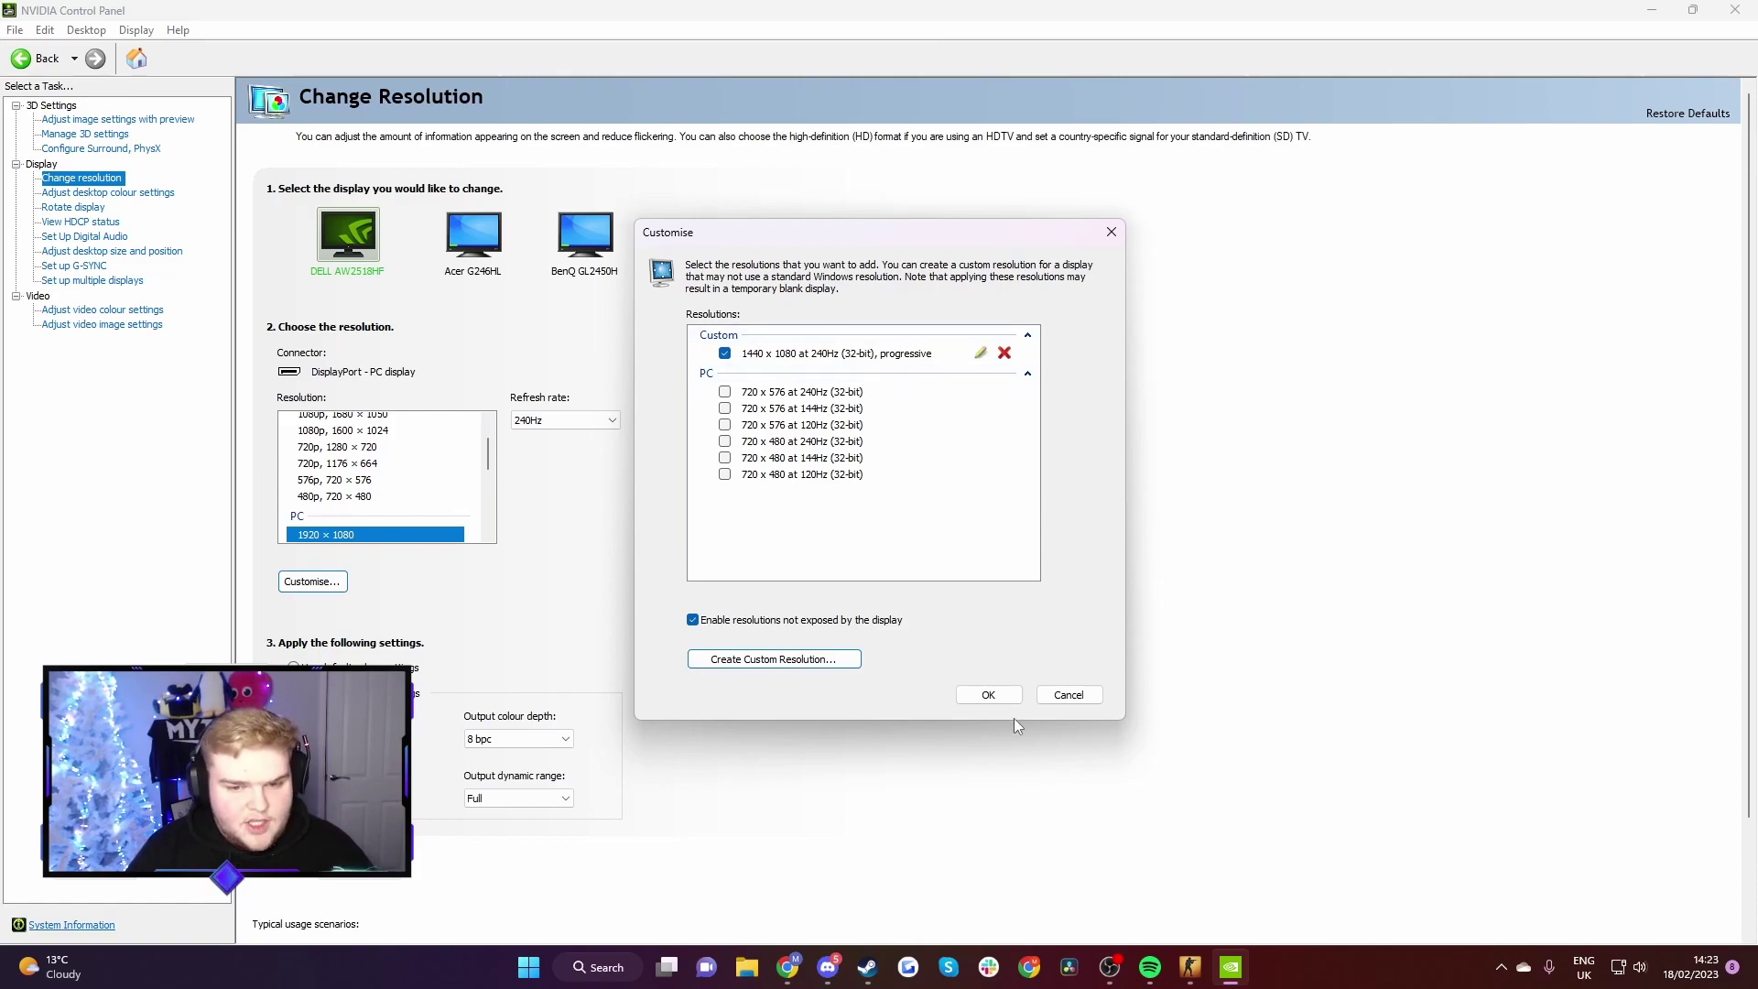
pyautogui.click(998, 696)
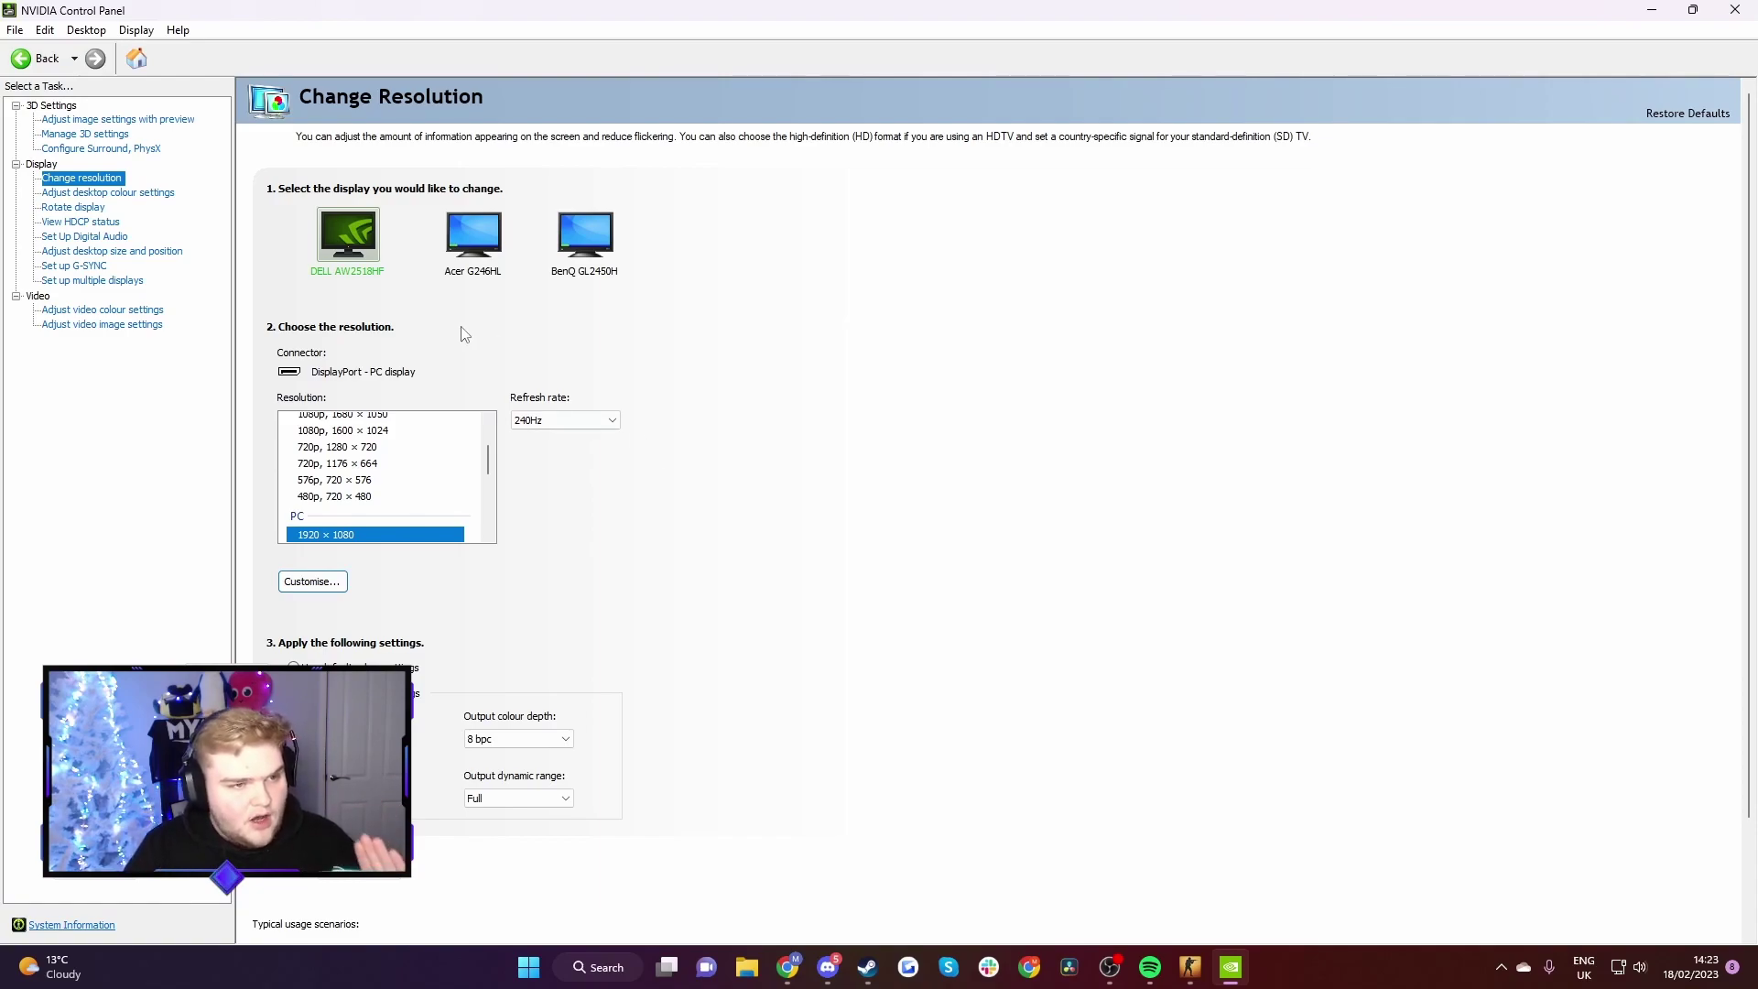
# - Set the Dell display's scaling mode to full-screen under Adjust desktop size and position
pyautogui.click(107, 253)
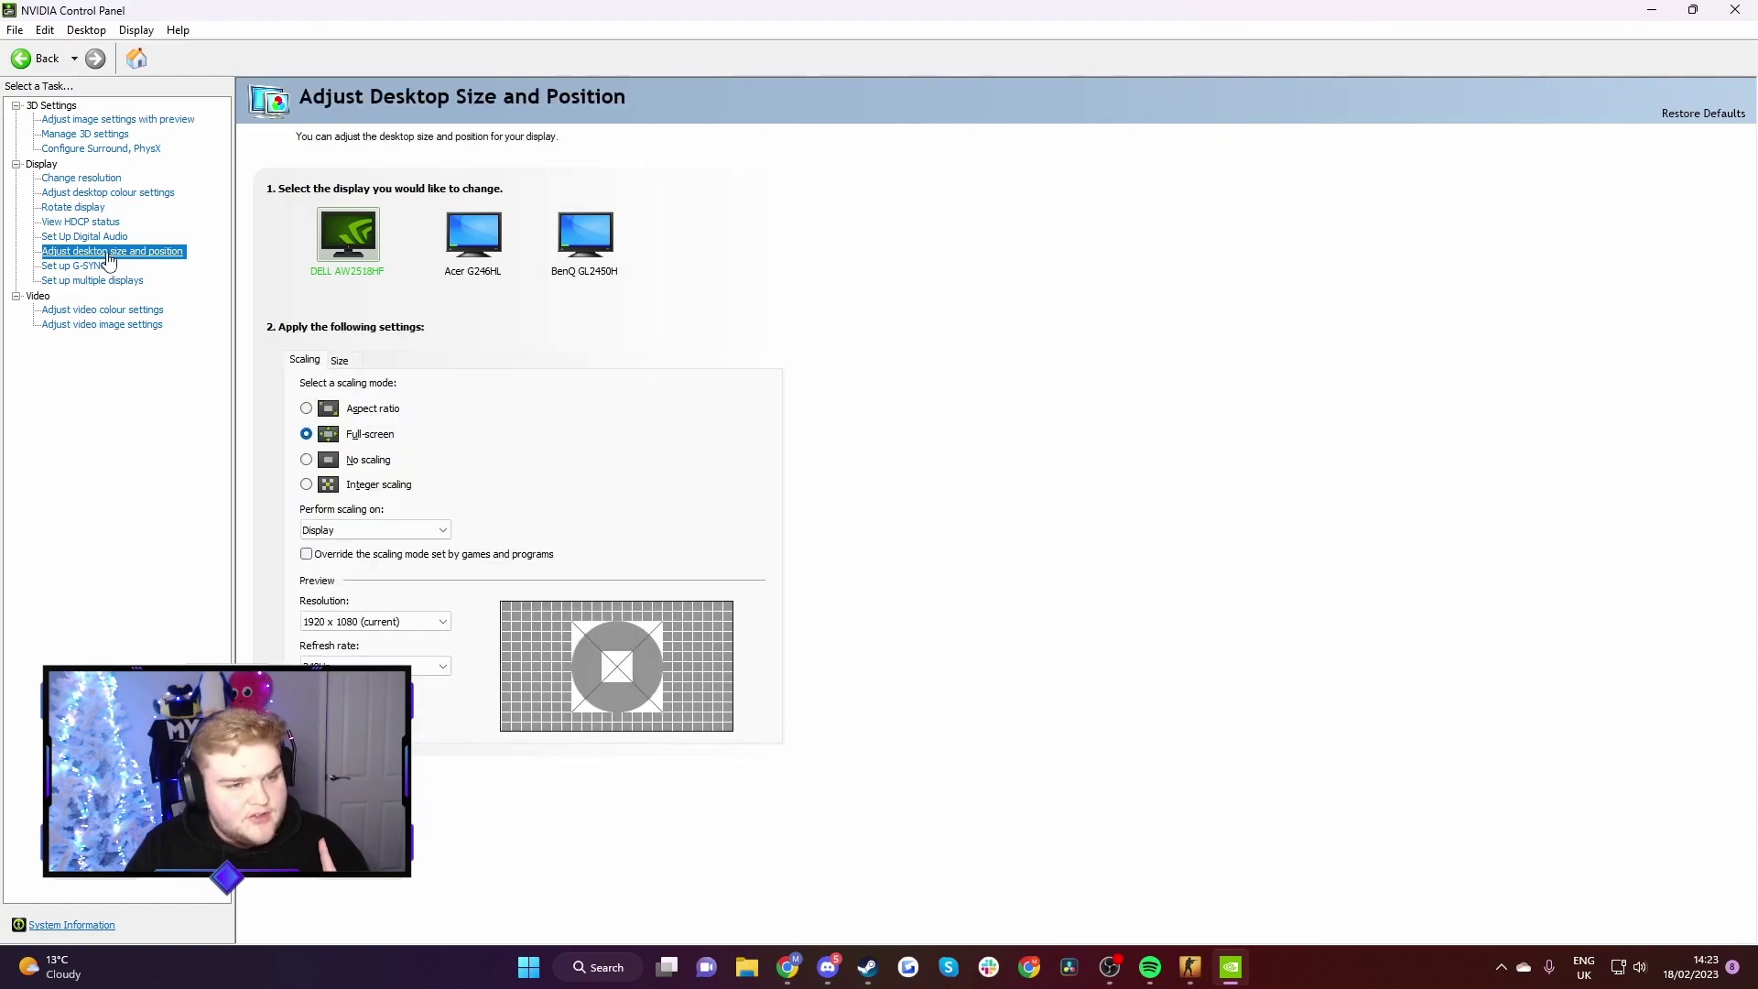
pyautogui.click(306, 409)
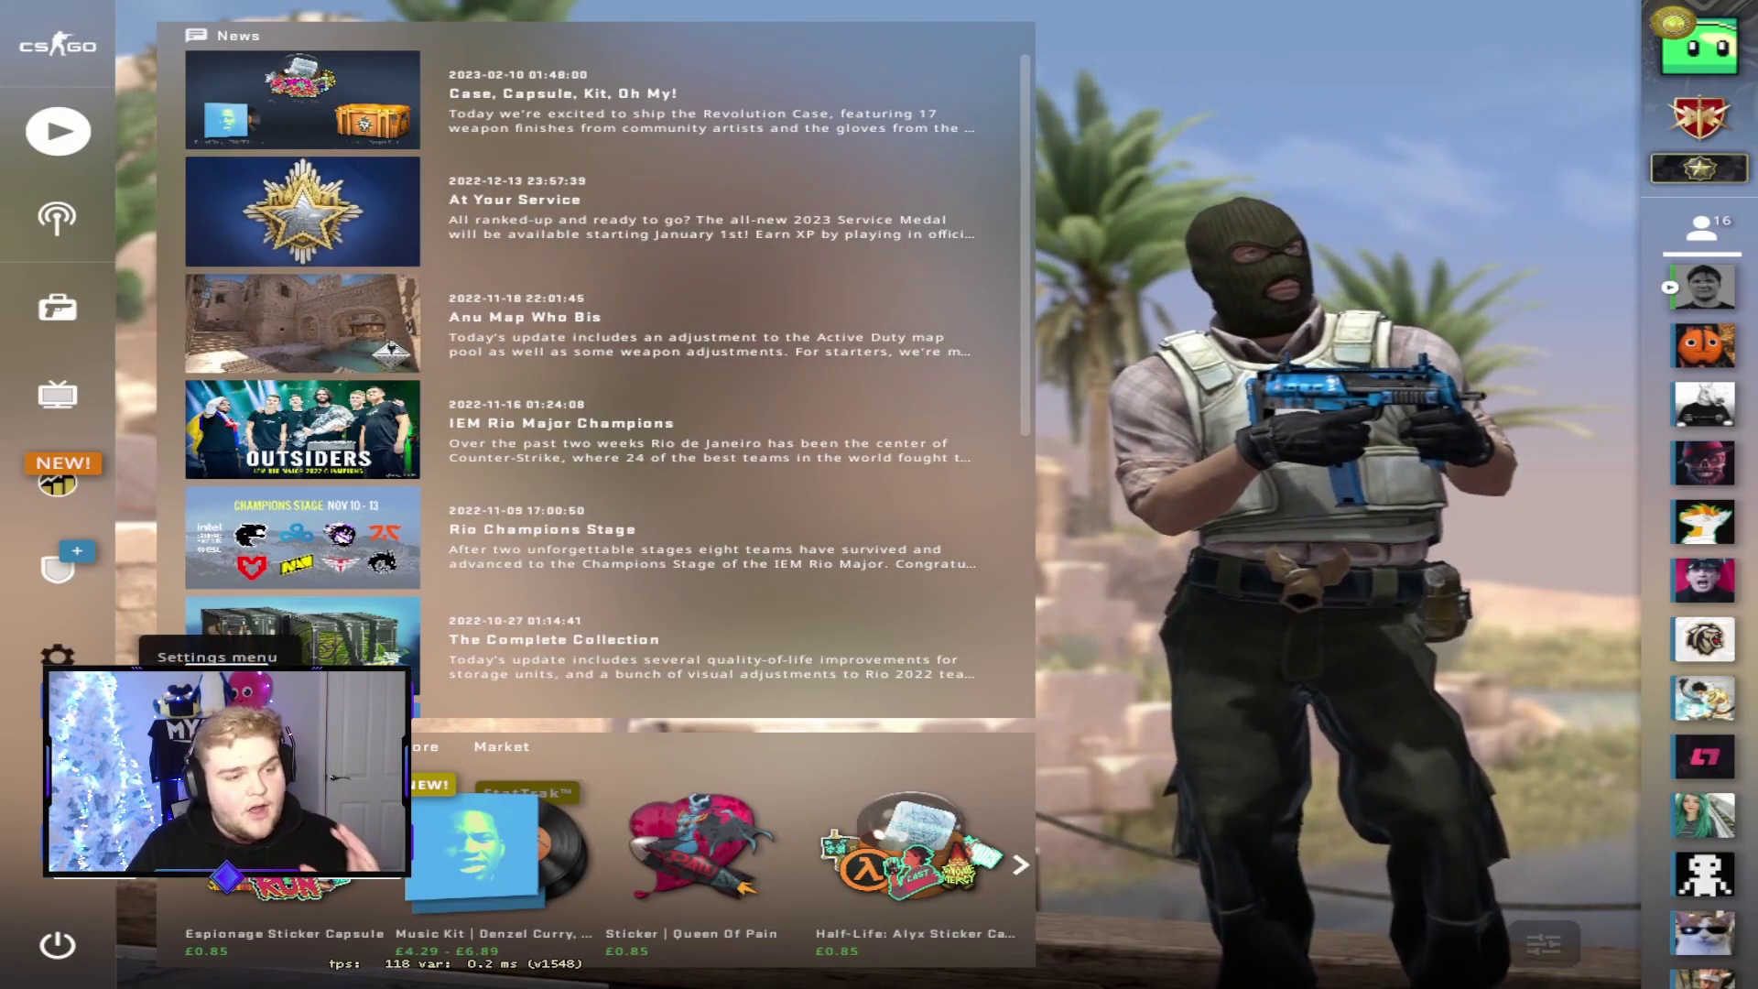
# - Check the Video resolution list, find no 1440x1080, and quit CS:GO so it can be relaunched
pyautogui.click(57, 656)
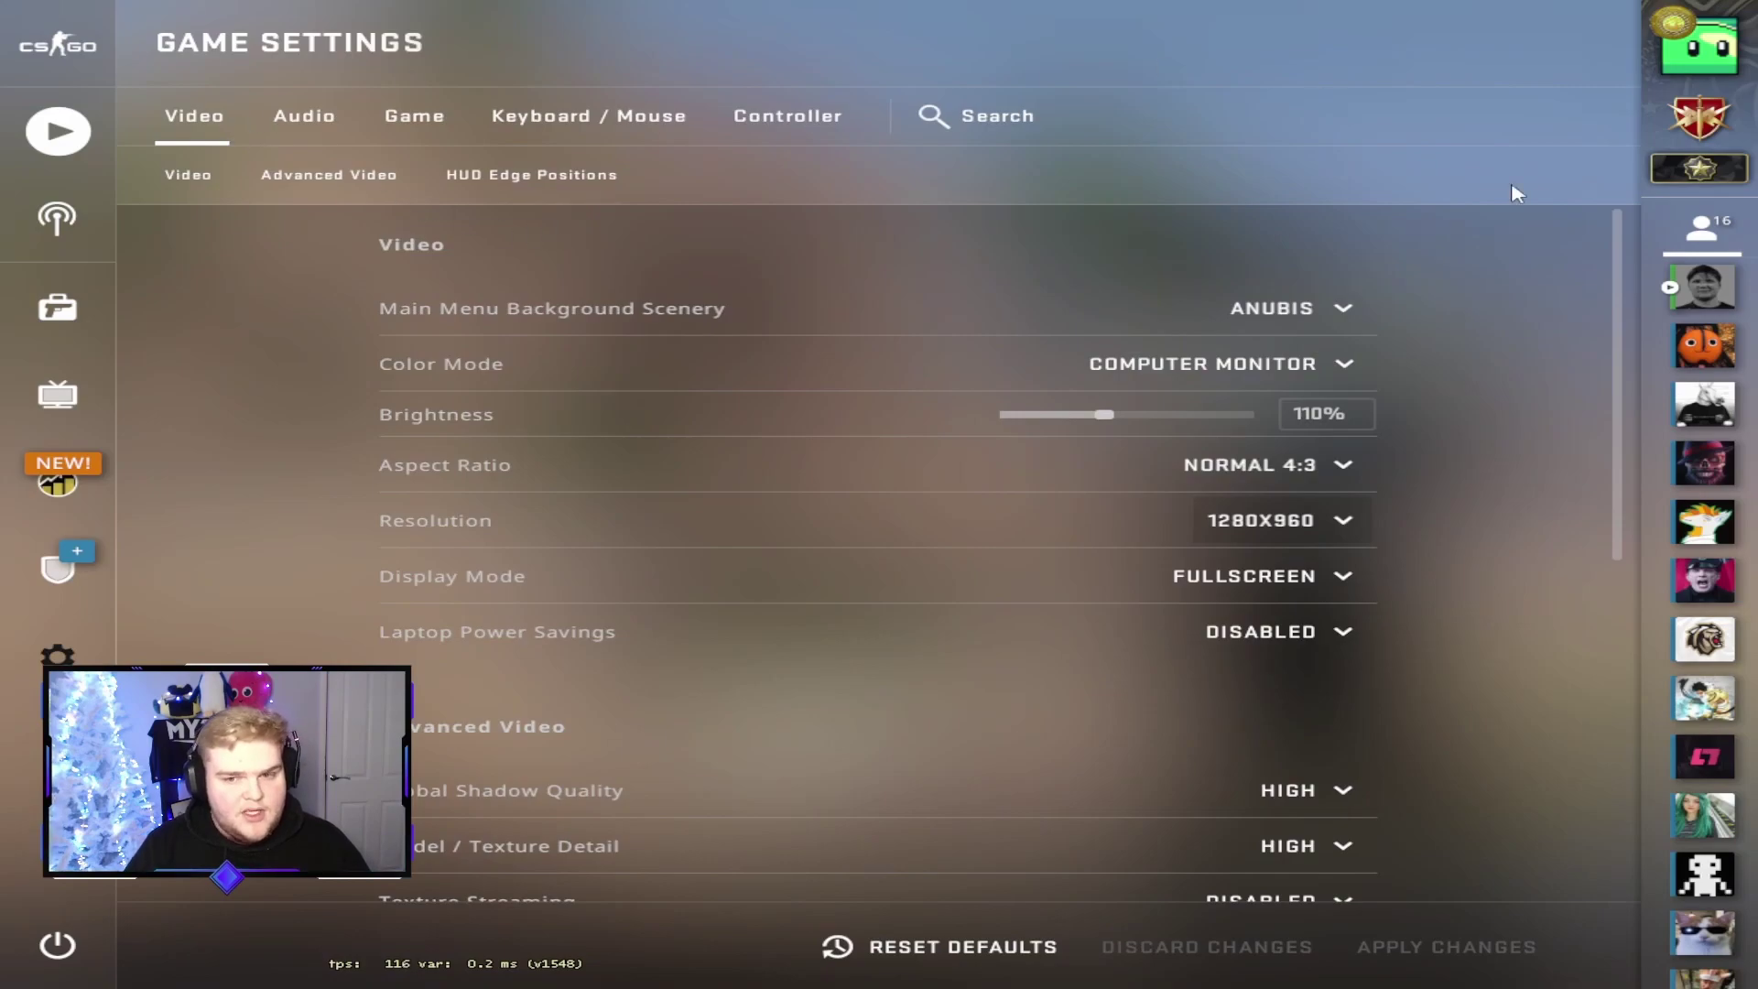
pyautogui.click(1342, 520)
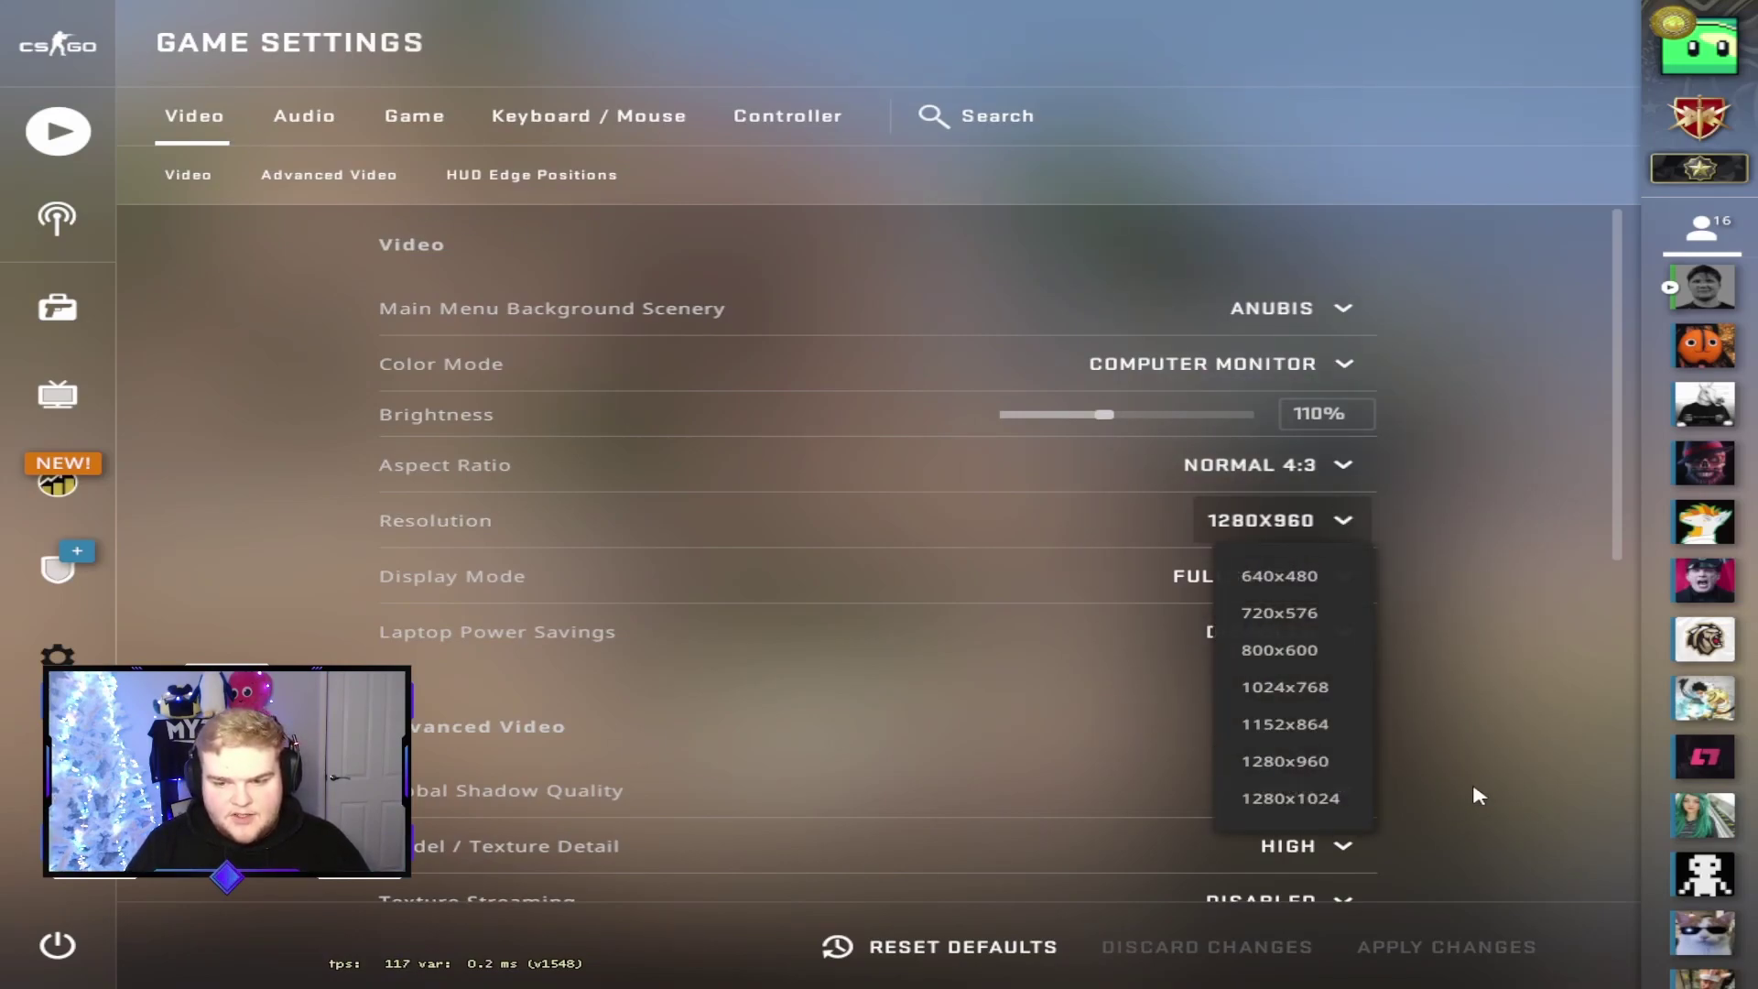
pyautogui.click(909, 674)
pyautogui.click(56, 944)
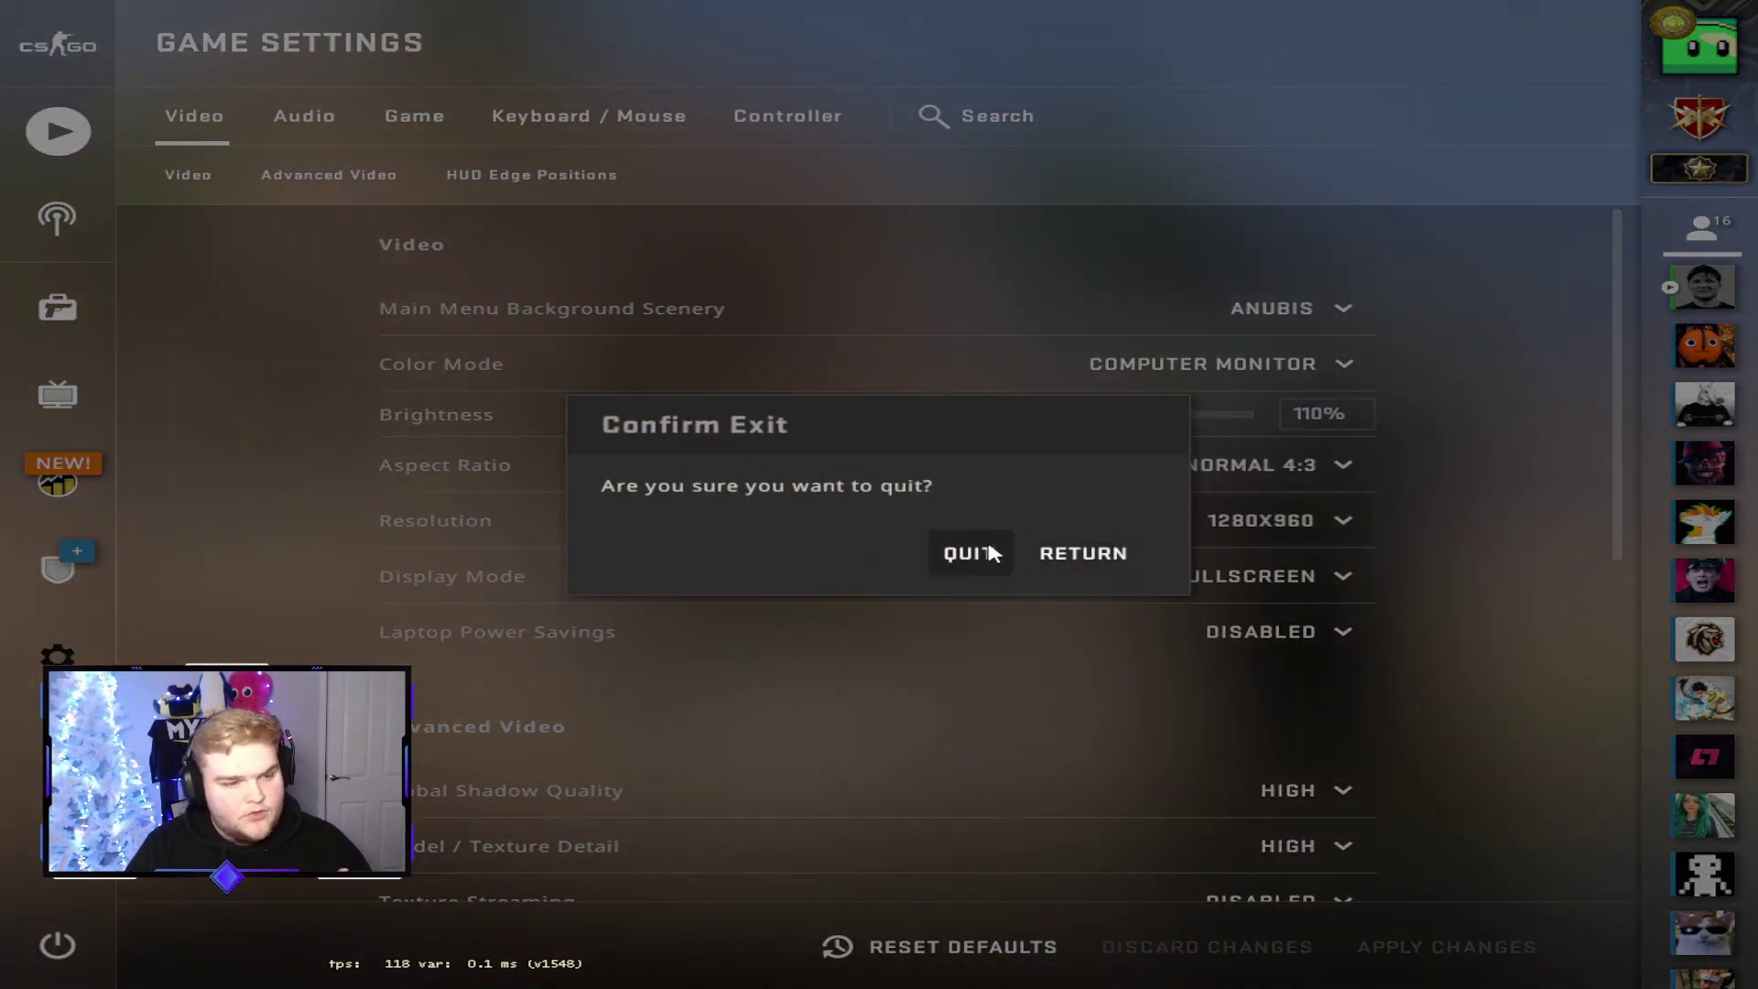
pyautogui.click(969, 552)
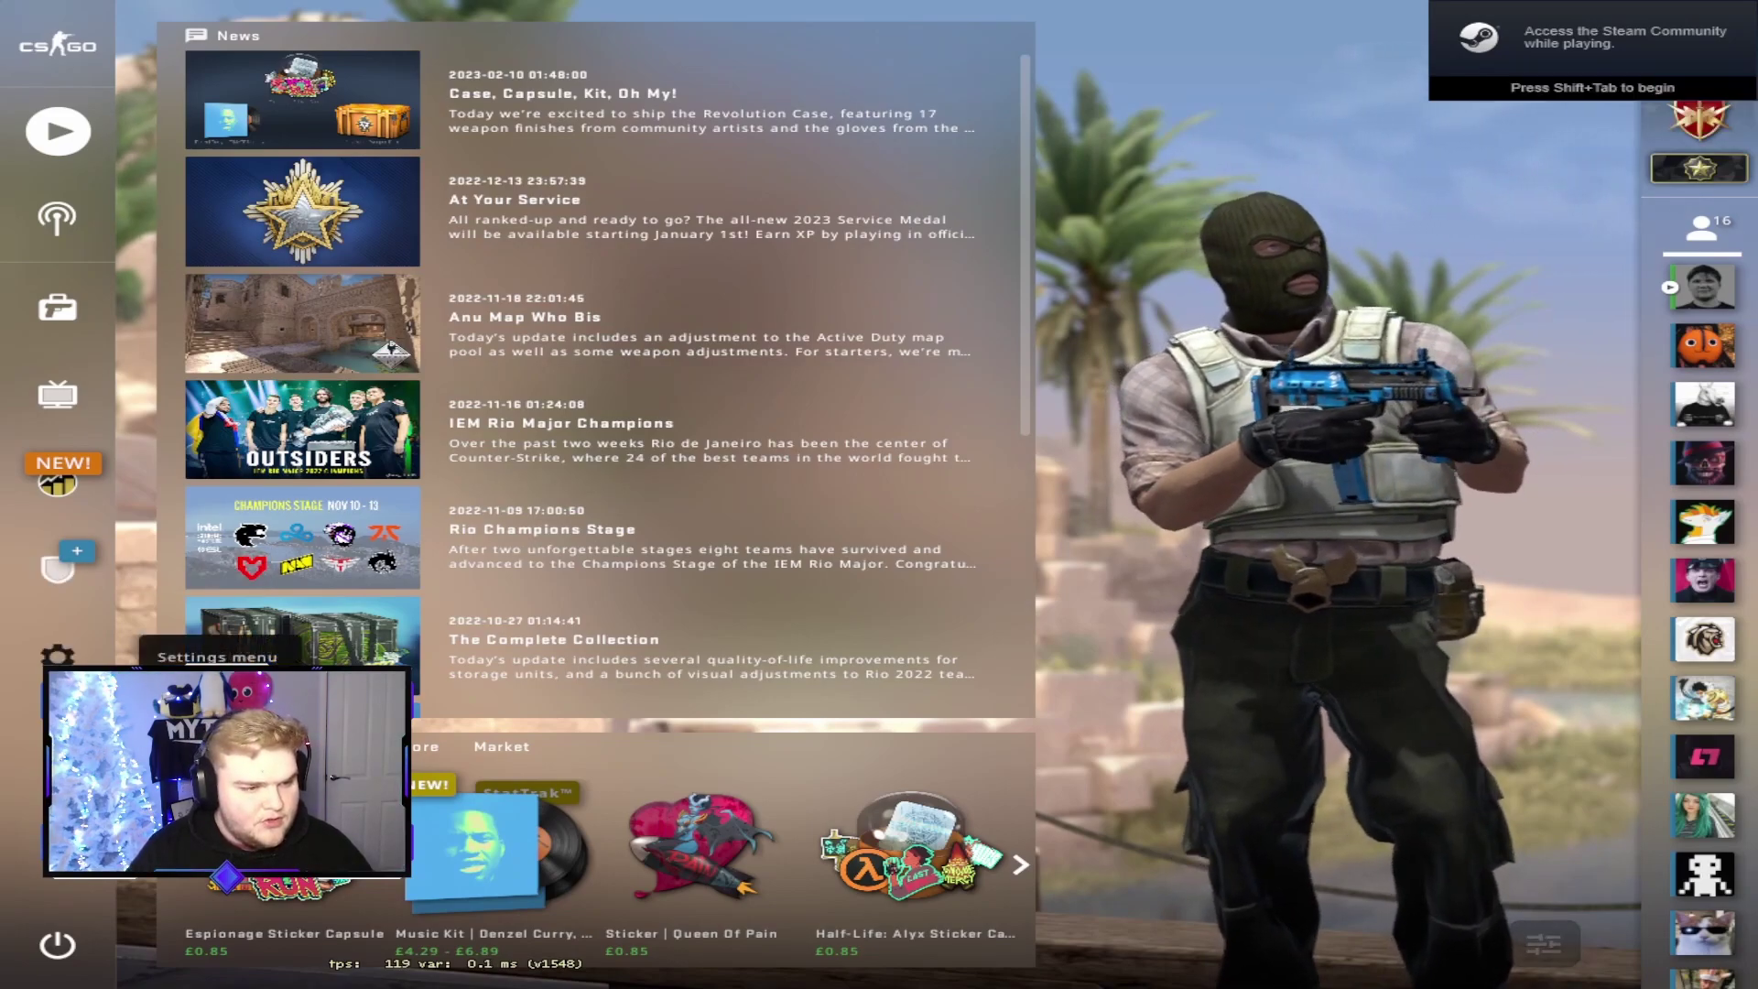
# - Select 1440x1080 as the Normal 4:3 fullscreen resolution in the Video settings
pyautogui.click(56, 657)
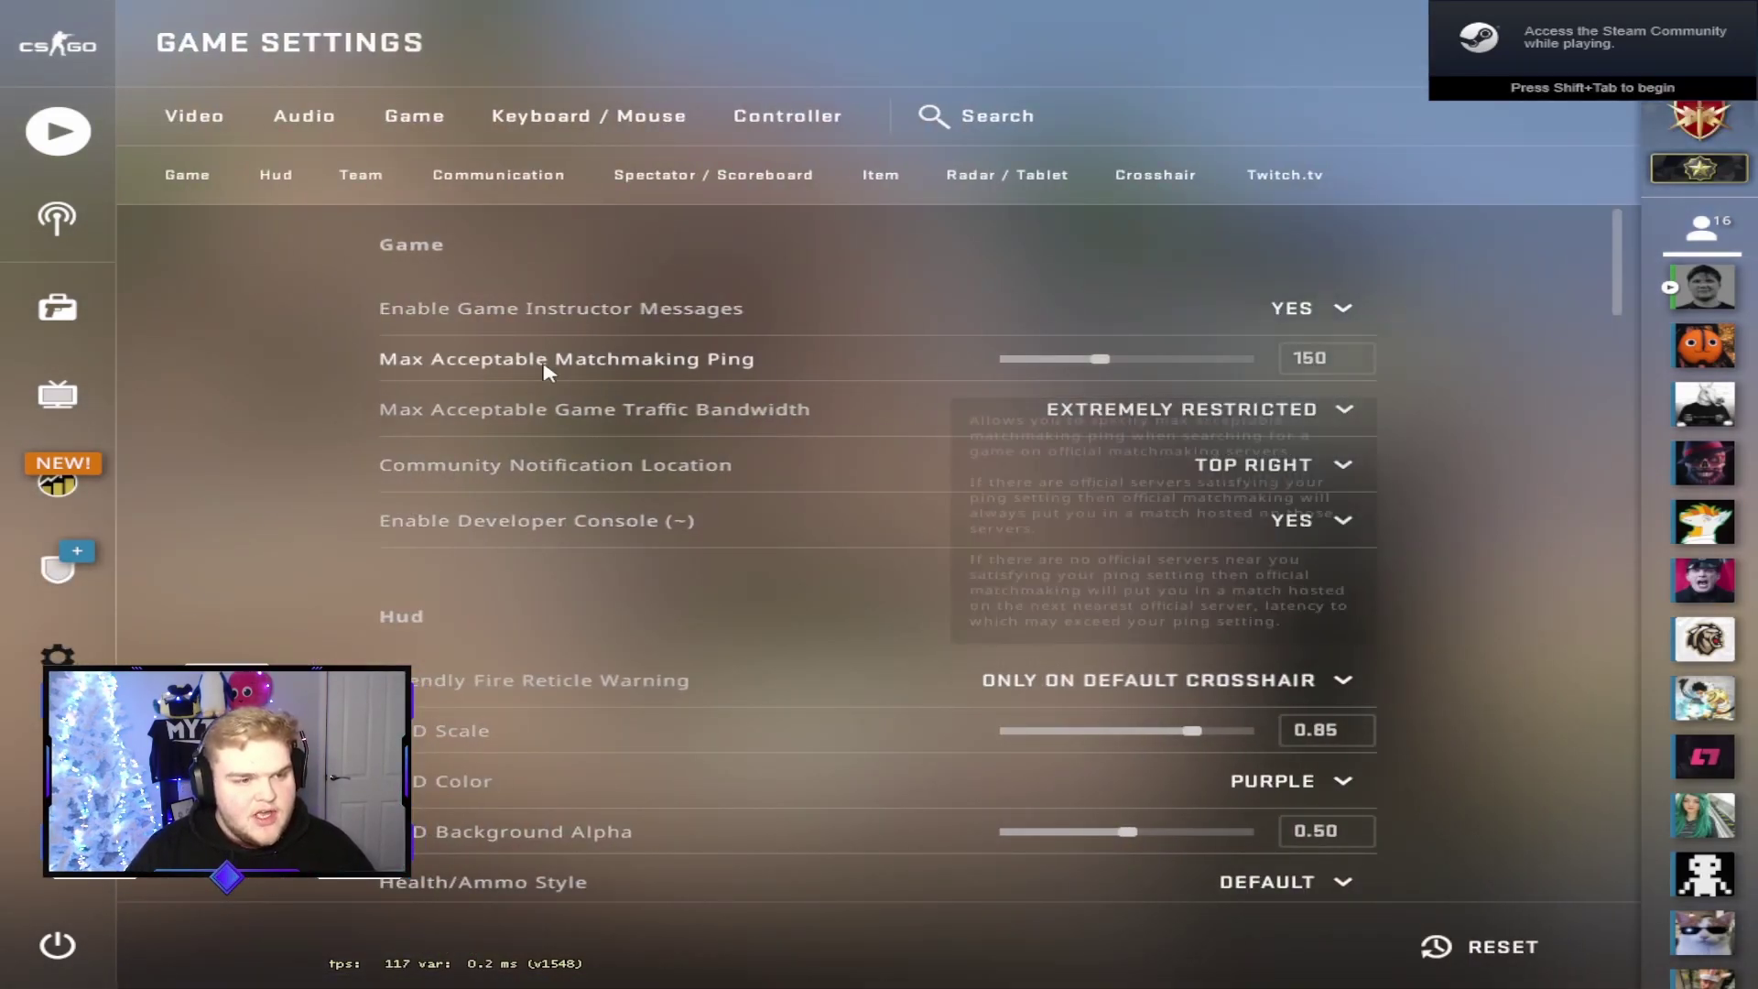
pyautogui.click(194, 116)
pyautogui.click(1337, 524)
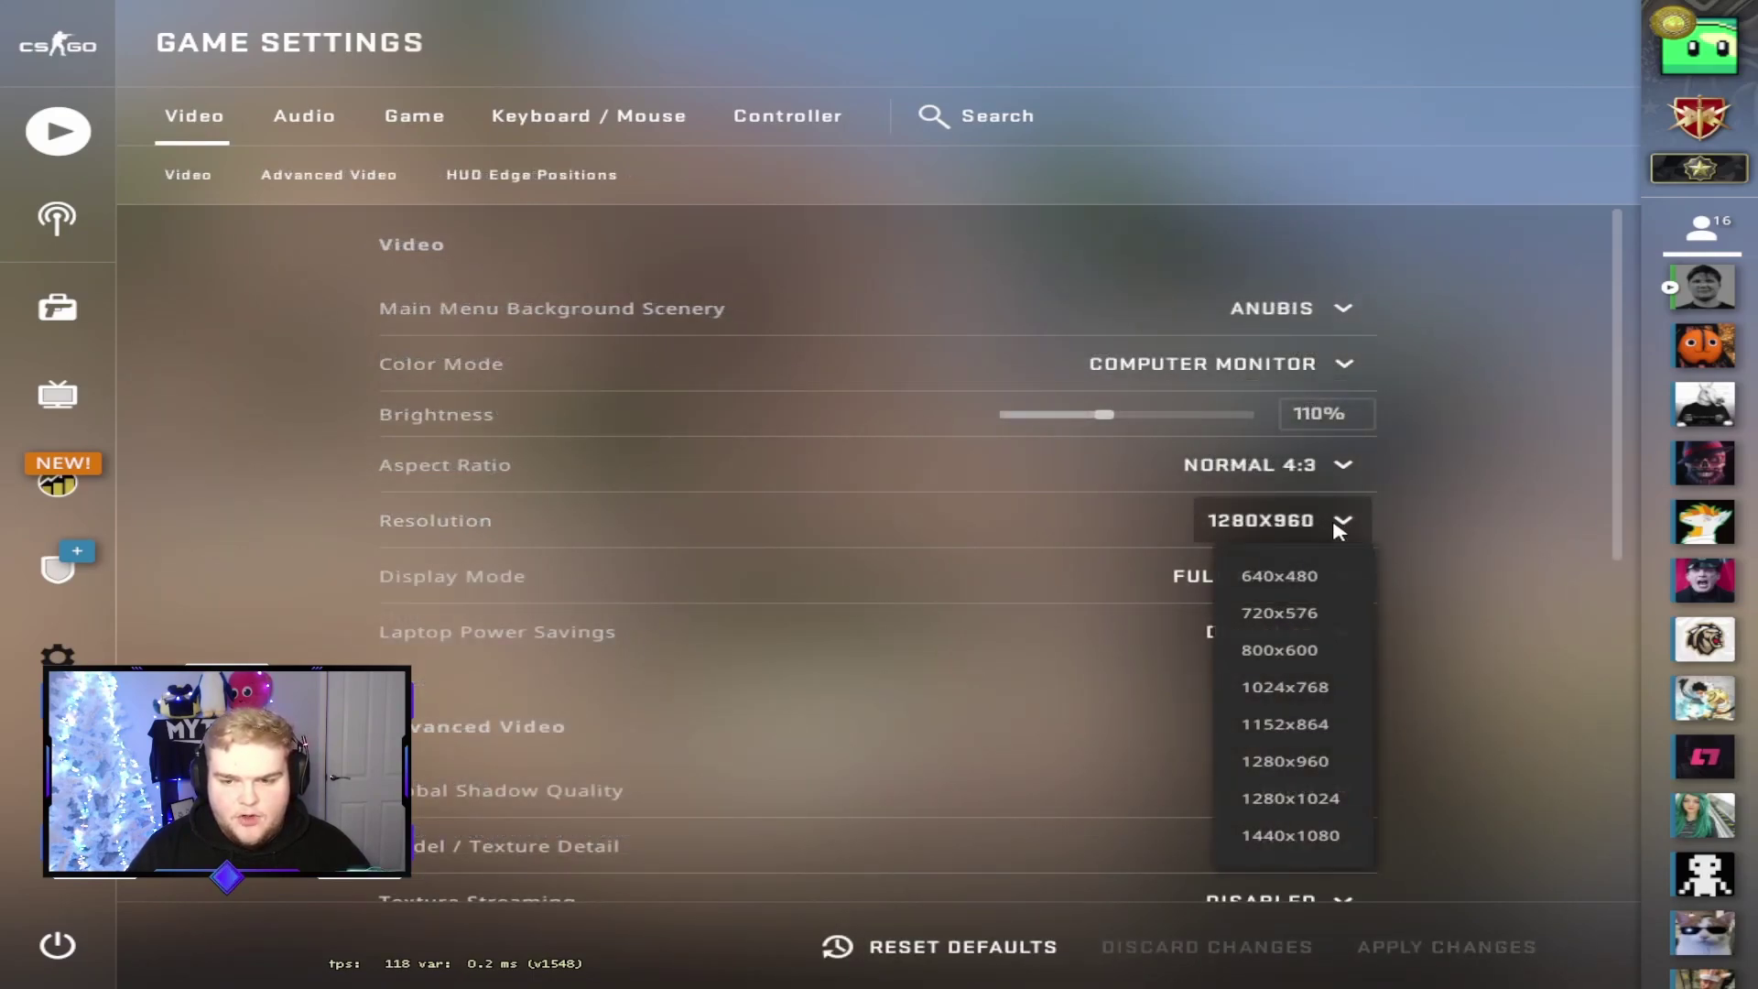
pyautogui.click(1328, 519)
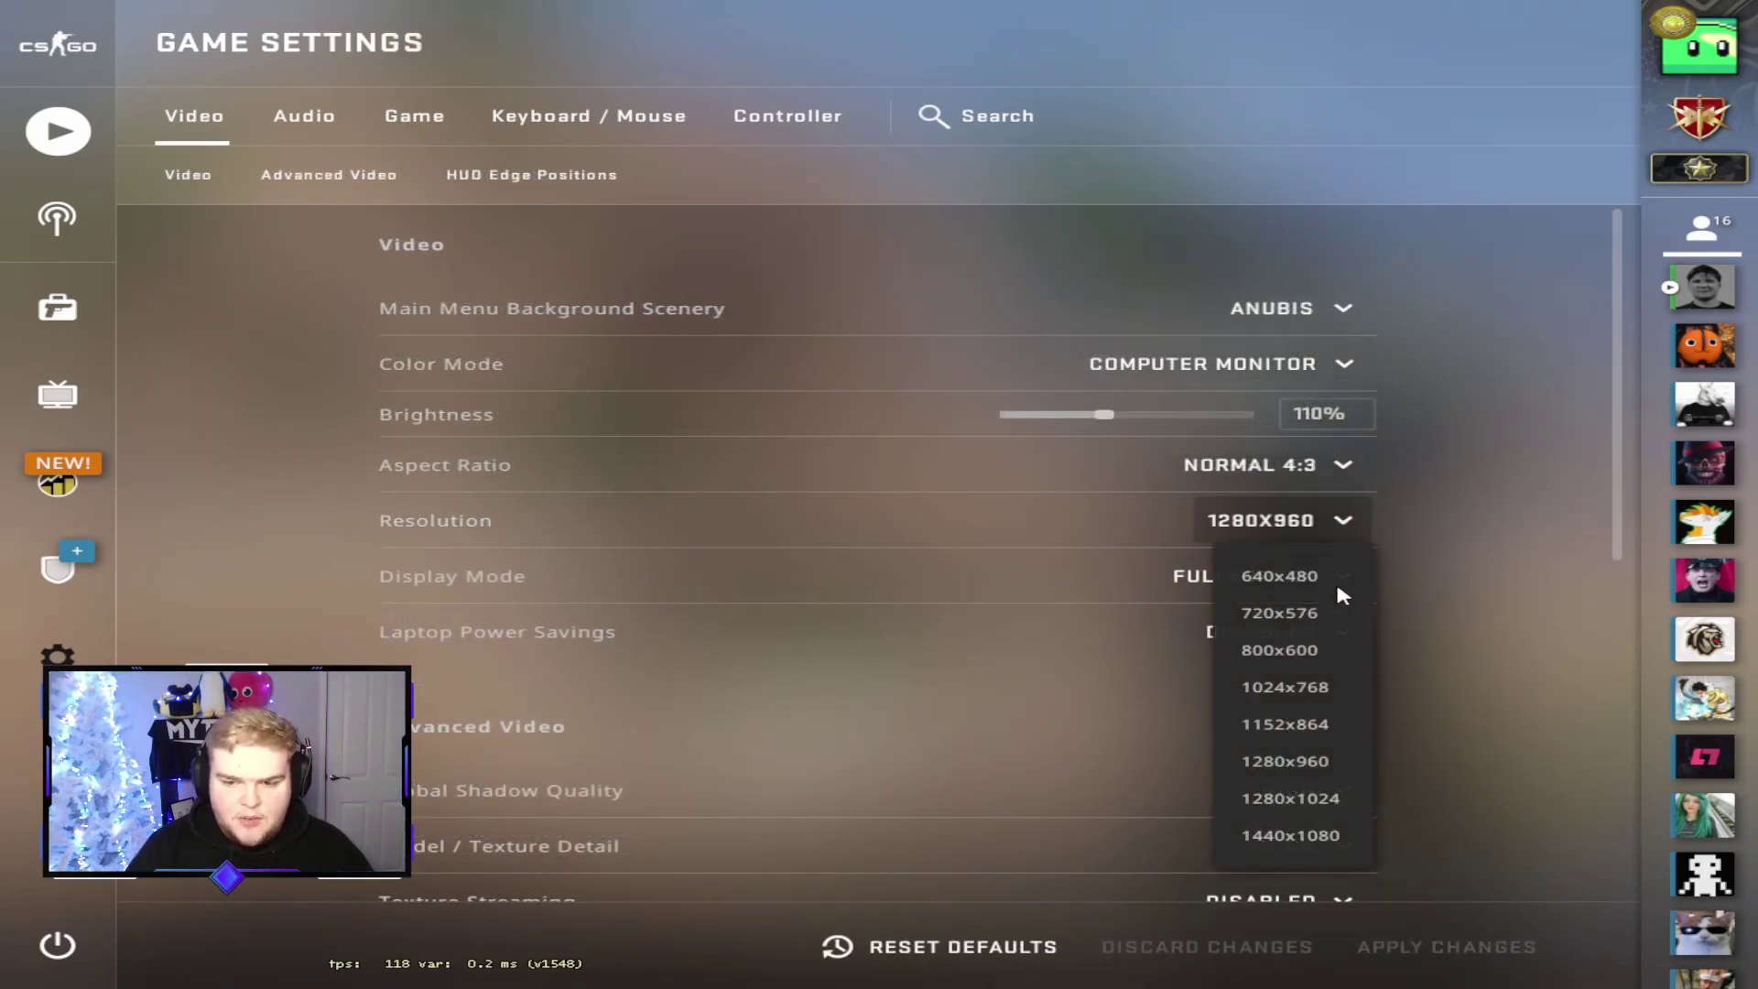
pyautogui.click(1321, 843)
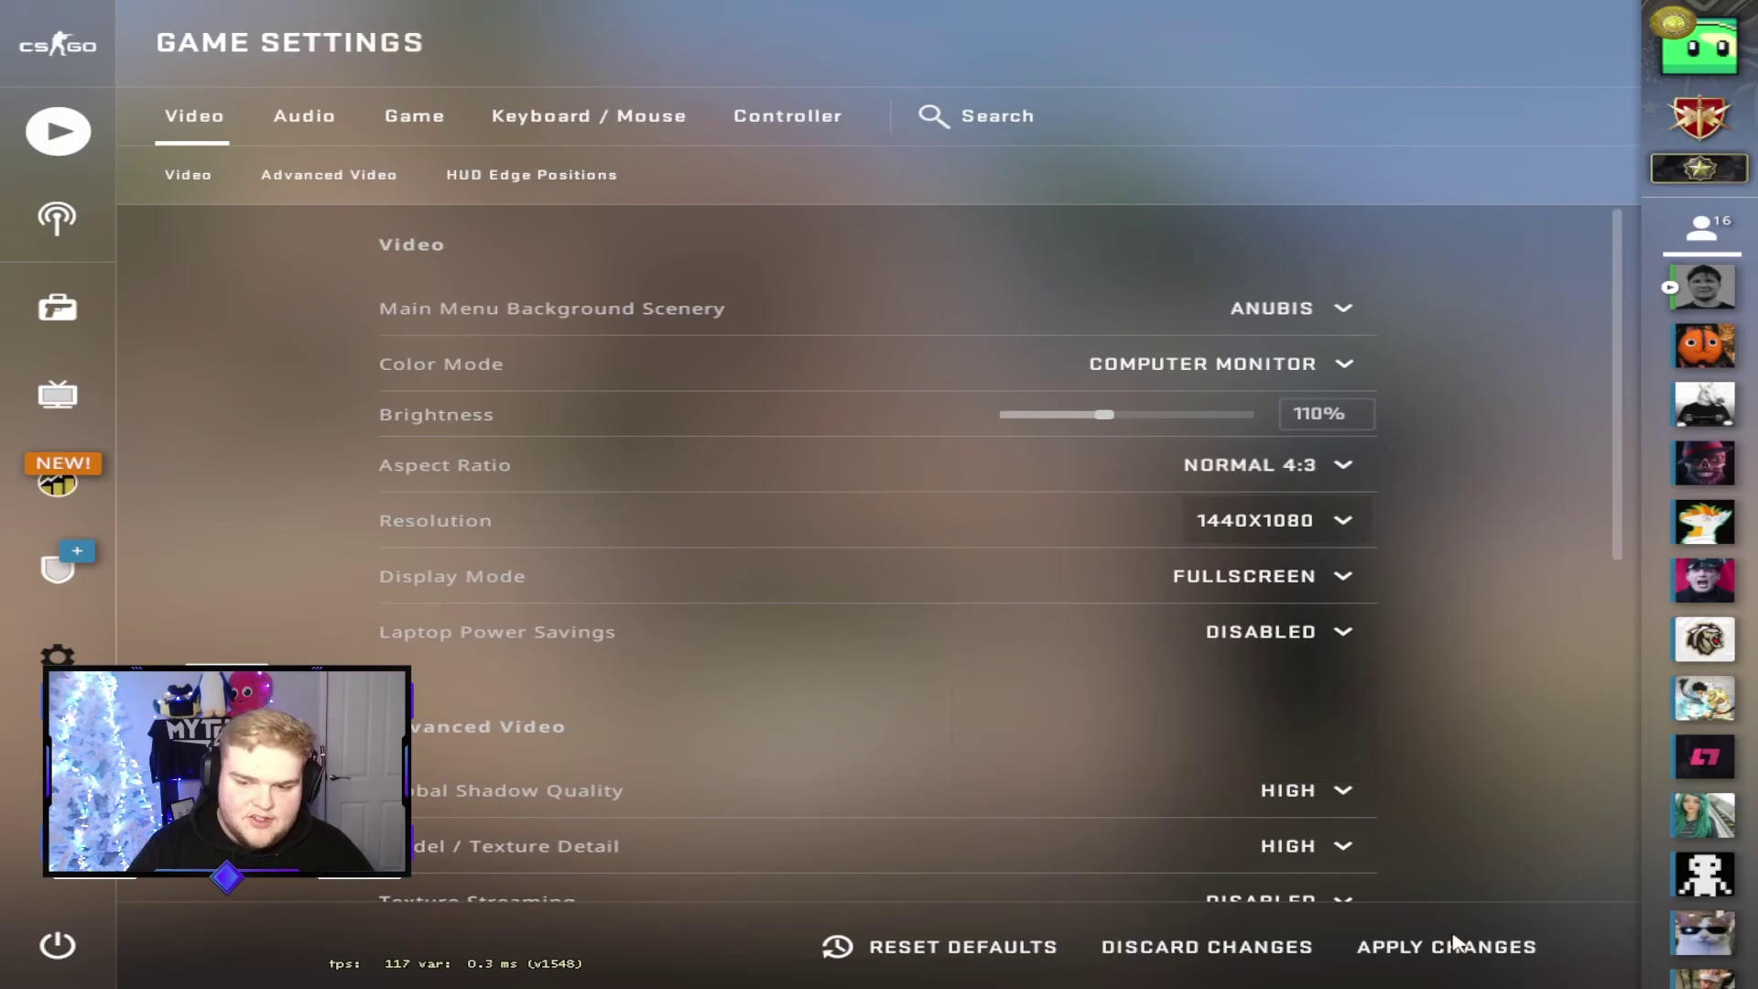